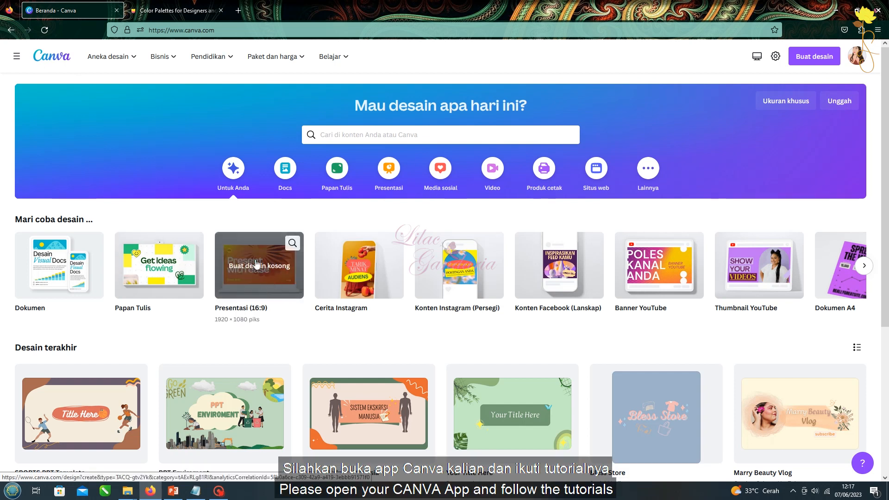
Step: Create a new blank design of the type Presentasi (16:9)
{"action": "left_click", "coordinate": [819, 56]}
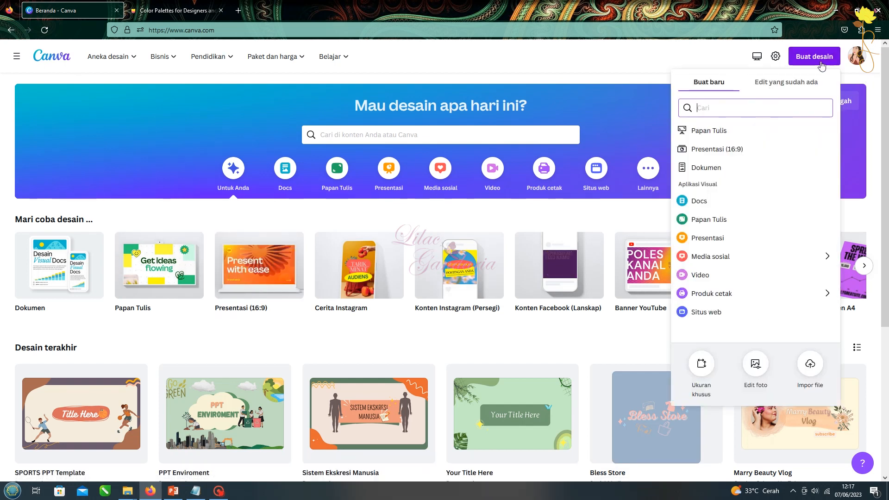
{"action": "left_click", "coordinate": [715, 148]}
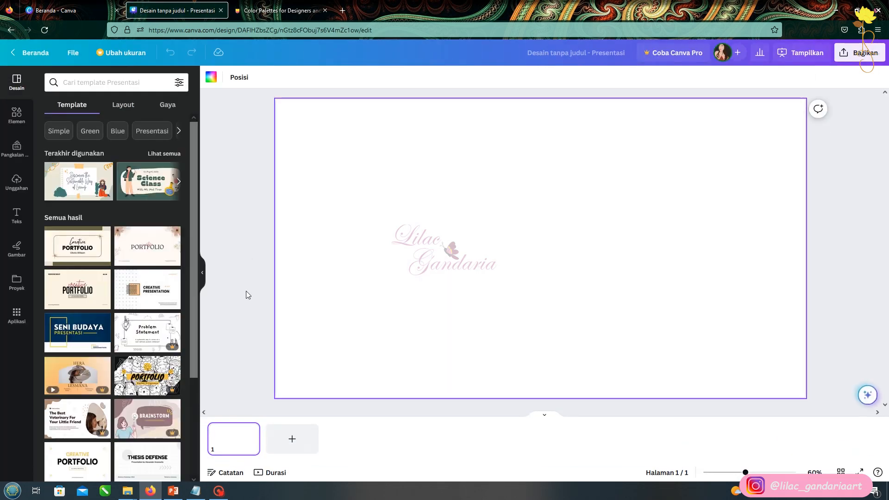
Step: Browse the newest color palettes and the theme categories on the Color Hunt site
{"action": "left_click", "coordinate": [266, 10]}
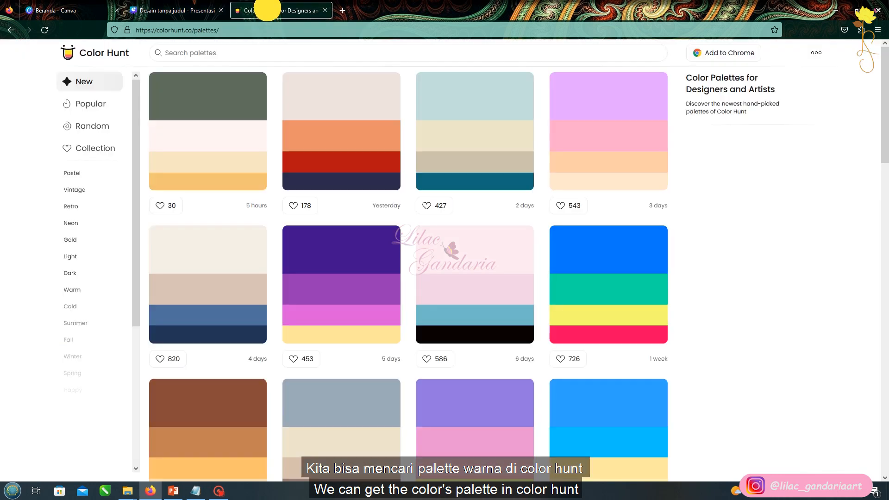
{"action": "scroll", "coordinate": [249, 245], "scroll_direction": "down", "scroll_amount": 15}
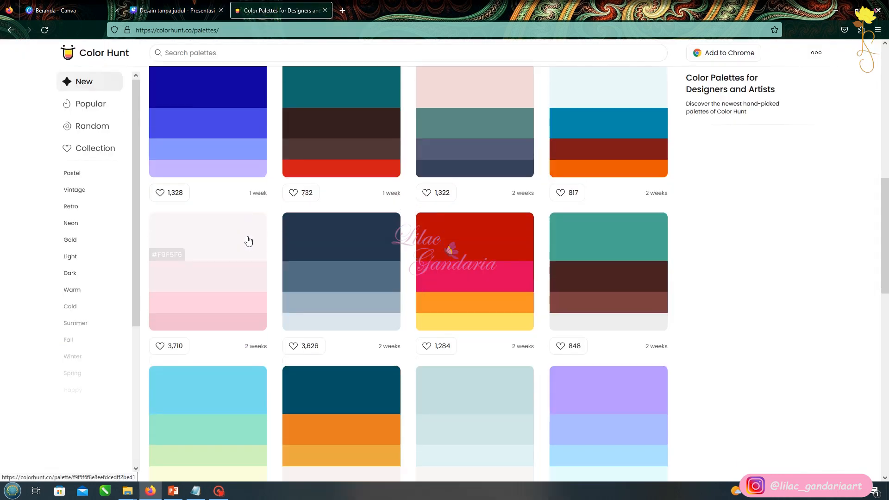
{"action": "scroll", "coordinate": [262, 271], "scroll_direction": "up", "scroll_amount": 15}
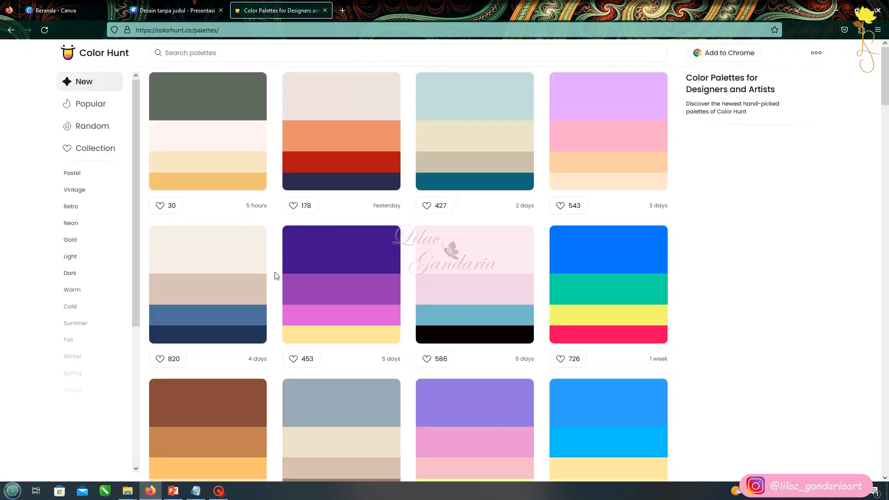
{"action": "scroll", "coordinate": [74, 371], "scroll_direction": "down", "scroll_amount": 5}
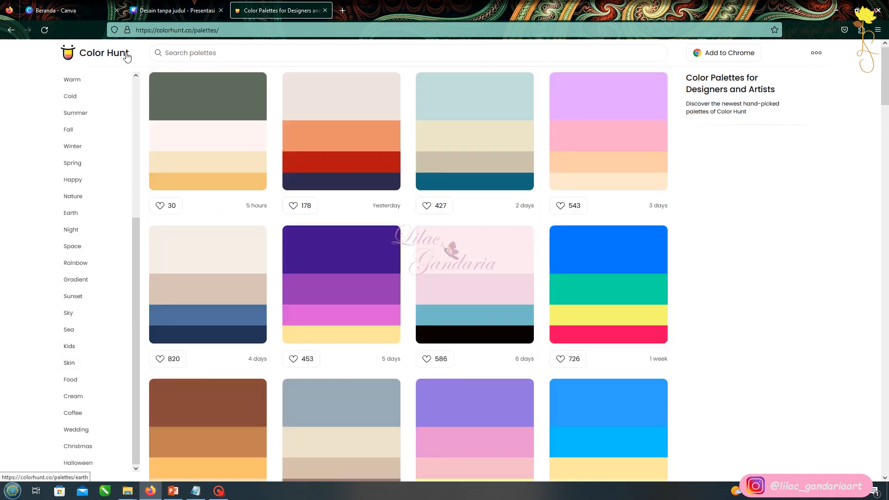
Step: Copy the hex code #6d5d6e from the Notepad note and set it as the slide's background color in Canva
{"action": "left_click", "coordinate": [176, 10]}
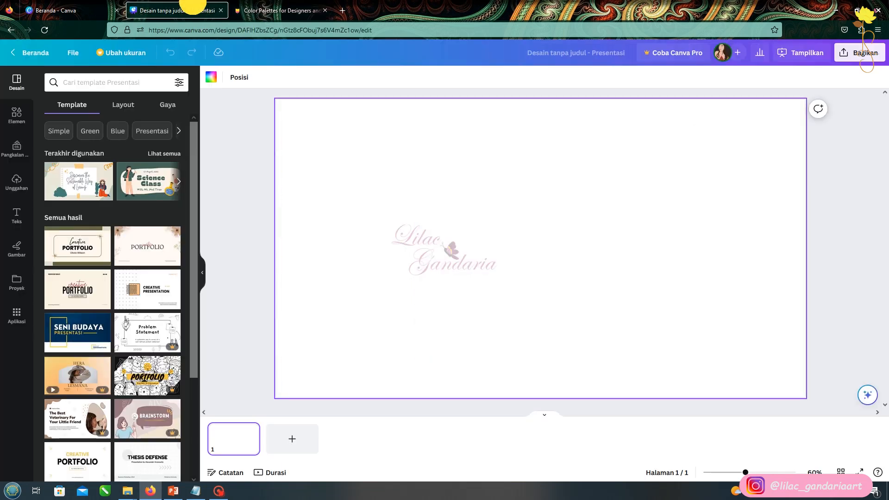
{"action": "left_click", "coordinate": [199, 492]}
{"action": "double_click", "coordinate": [474, 117]}
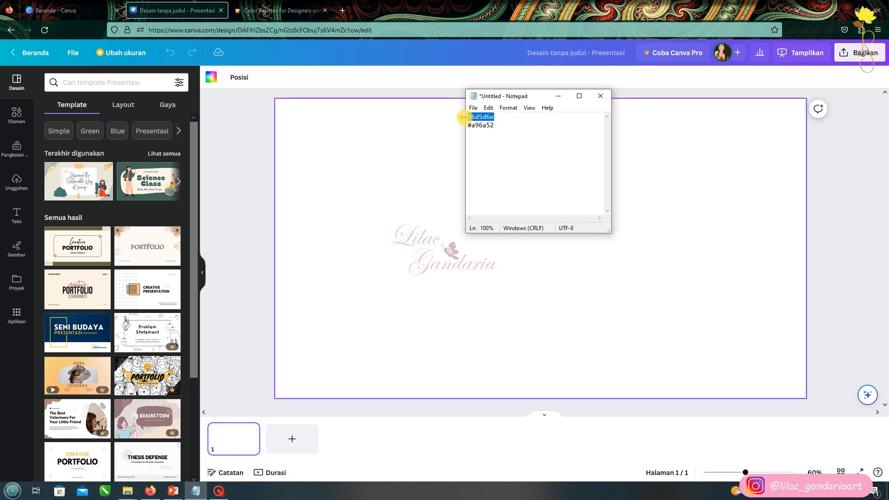
{"action": "left_click", "coordinate": [558, 98]}
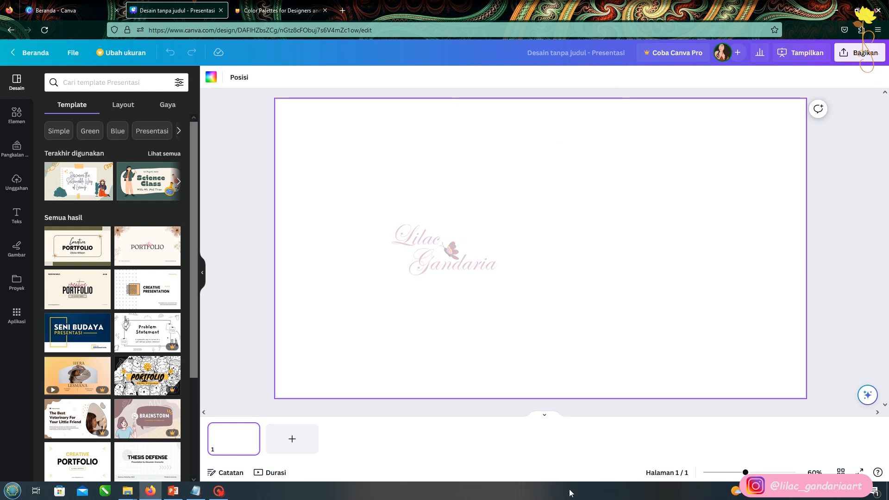
{"action": "left_click", "coordinate": [211, 76]}
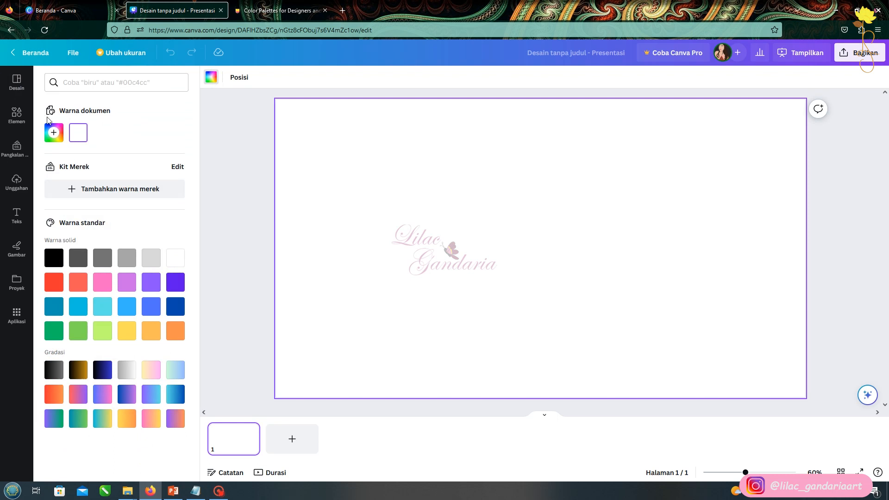
{"action": "left_click", "coordinate": [52, 134]}
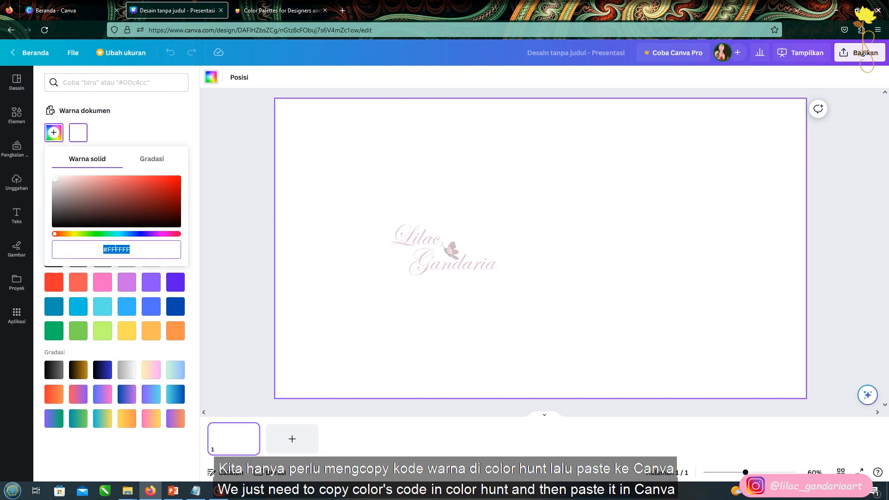
{"action": "type", "text": "#6D5D6E"}
{"action": "left_click", "coordinate": [263, 225]}
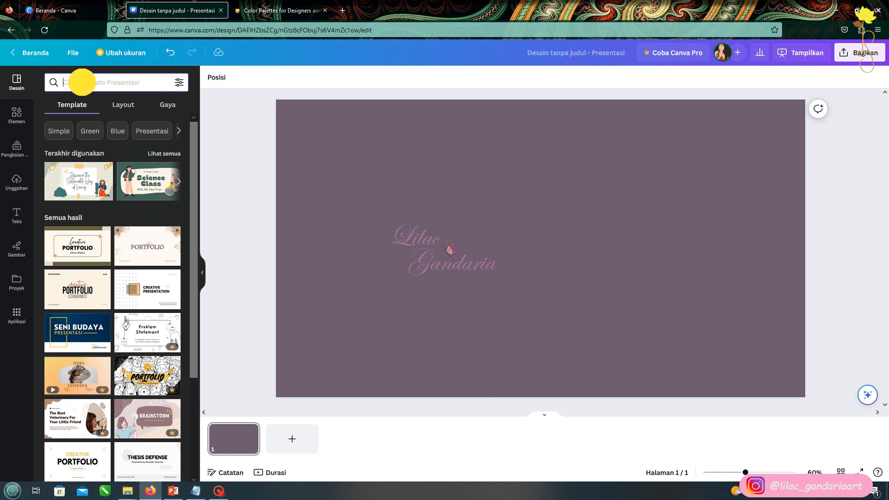
Step: Search the elements for "shape" and show all graphics among the results
{"action": "left_click", "coordinate": [17, 115]}
{"action": "left_click", "coordinate": [93, 82]}
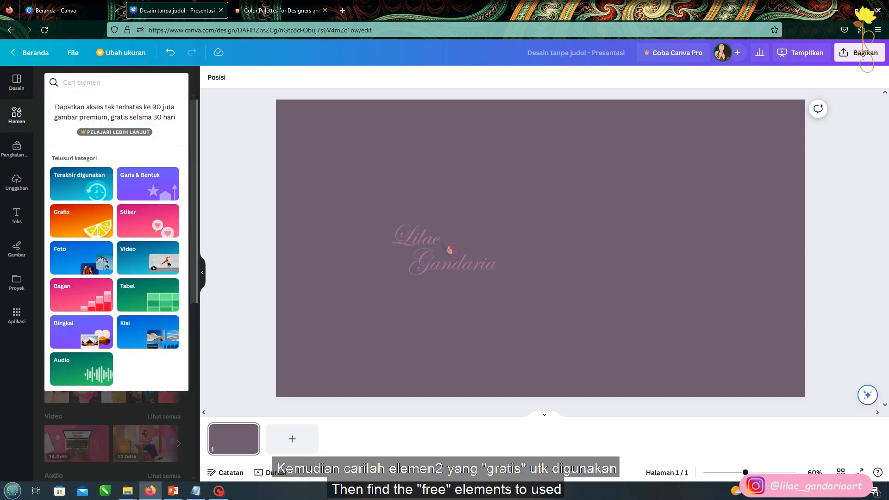
{"action": "type", "text": "shape"}
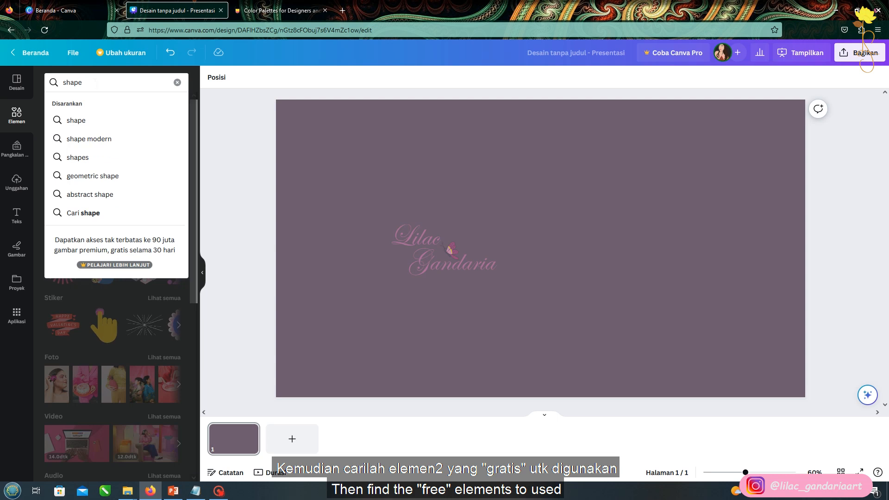
{"action": "left_click", "coordinate": [74, 119]}
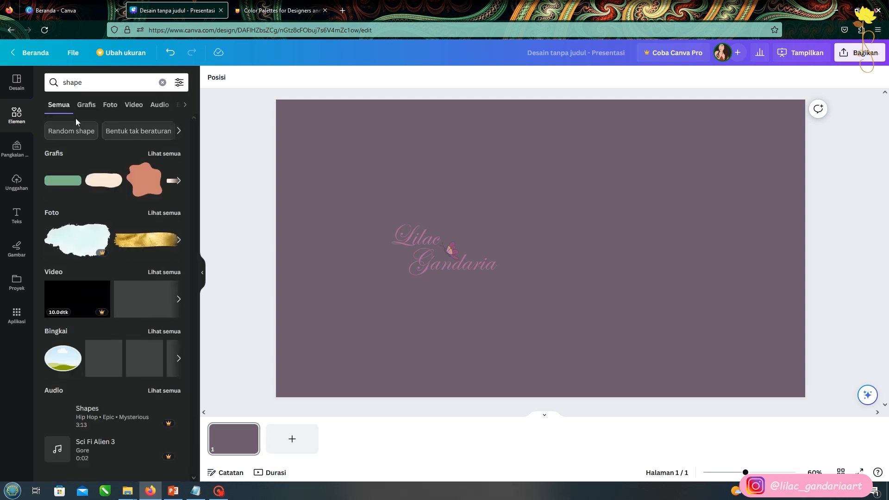
{"action": "left_click", "coordinate": [168, 151]}
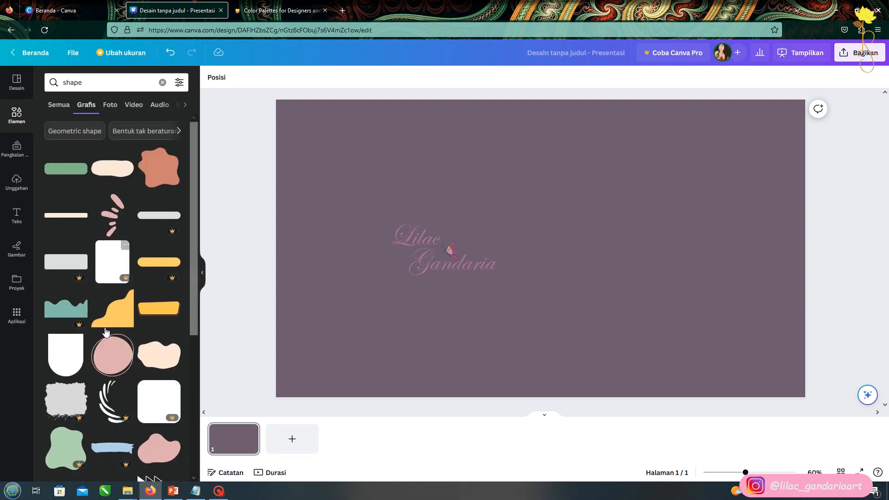
{"action": "scroll", "coordinate": [94, 231], "scroll_direction": "down", "scroll_amount": 5}
{"action": "scroll", "coordinate": [99, 278], "scroll_direction": "up", "scroll_amount": 5}
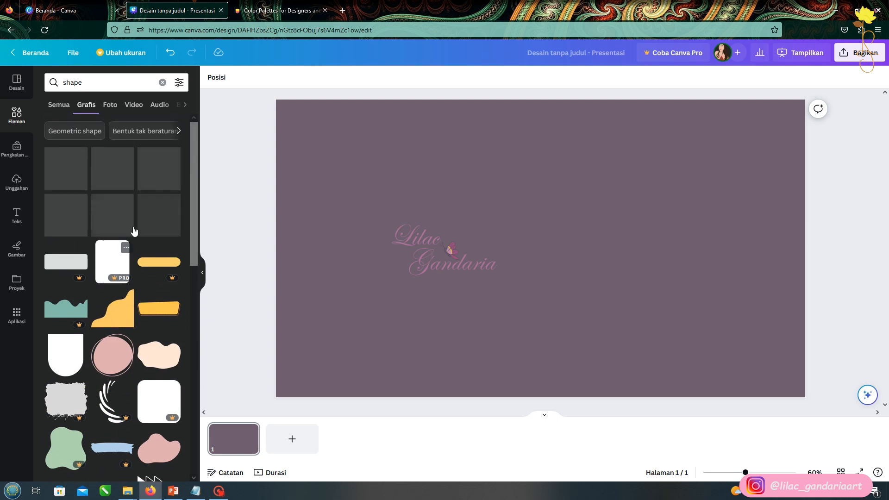
Step: Add the yellow wavy shape in the slide's lower-right corner and the beige curved shape, enlarged, in the upper-left corner
{"action": "left_click", "coordinate": [115, 315]}
{"action": "scroll", "coordinate": [116, 307], "scroll_direction": "down", "scroll_amount": 8}
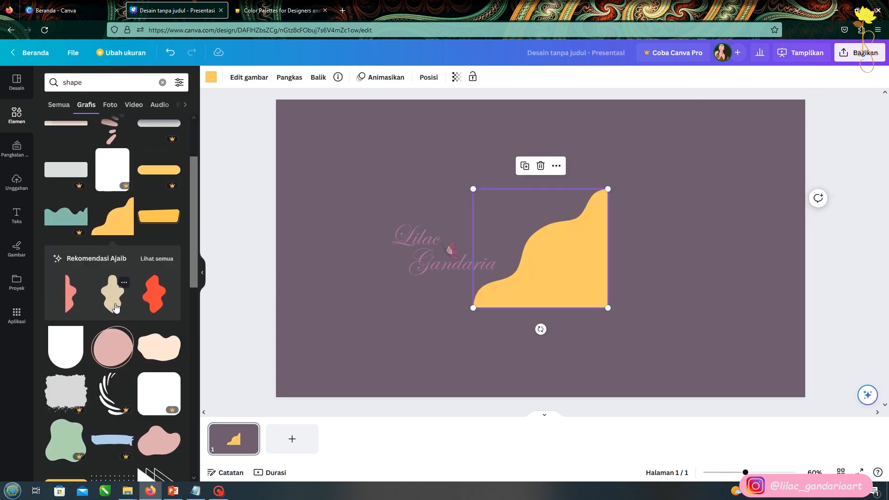
{"action": "left_click", "coordinate": [66, 319]}
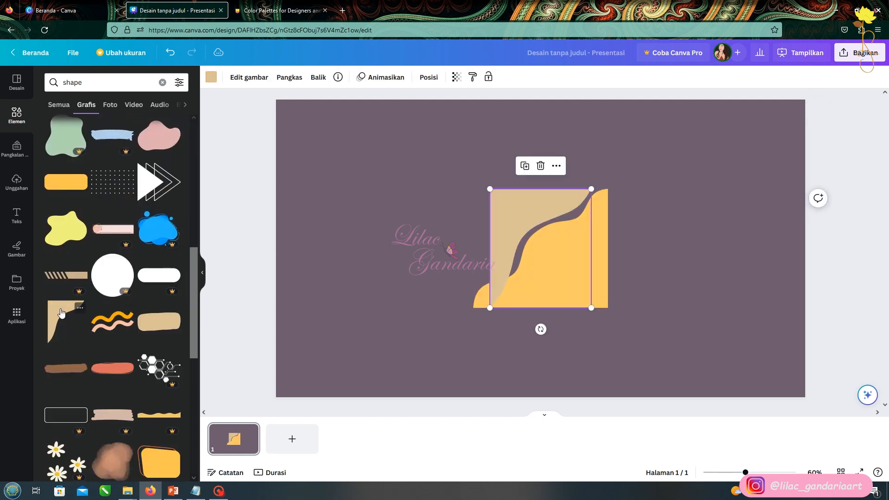
{"action": "left_click_drag", "start_coordinate": [521, 214], "coordinate": [307, 132]}
{"action": "left_click_drag", "start_coordinate": [377, 224], "coordinate": [407, 247]}
{"action": "left_click_drag", "start_coordinate": [581, 273], "coordinate": [771, 363]}
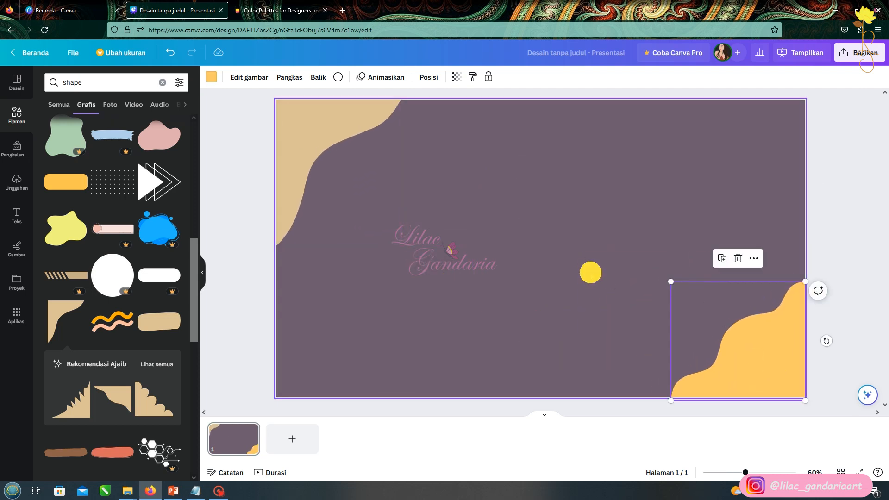
Step: Copy the hex code #a96a52 from the Notepad note and apply it to the slide's upper-left corner shape
{"action": "left_click", "coordinate": [596, 302]}
{"action": "key", "text": "alt+Tab"}
{"action": "left_click_drag", "start_coordinate": [494, 125], "coordinate": [456, 127]}
{"action": "left_click", "coordinate": [381, 136]}
{"action": "left_click", "coordinate": [212, 77]}
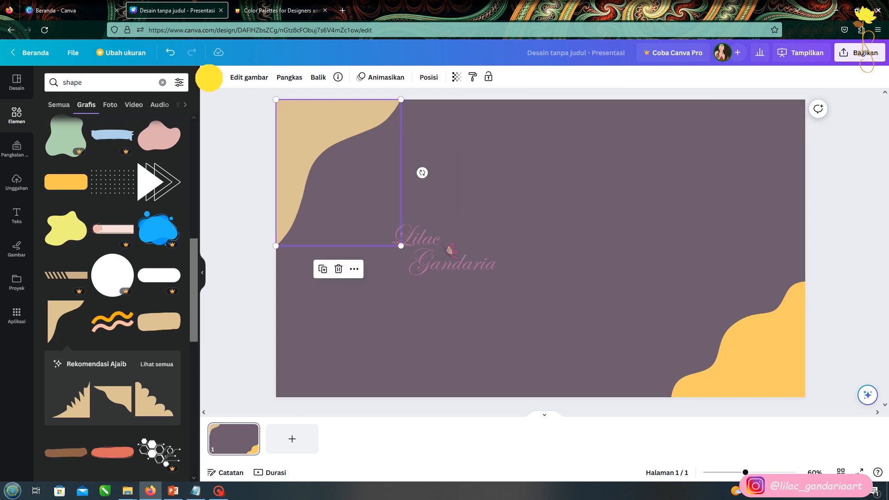
{"action": "left_click", "coordinate": [54, 132]}
{"action": "type", "text": "#A96A52"}
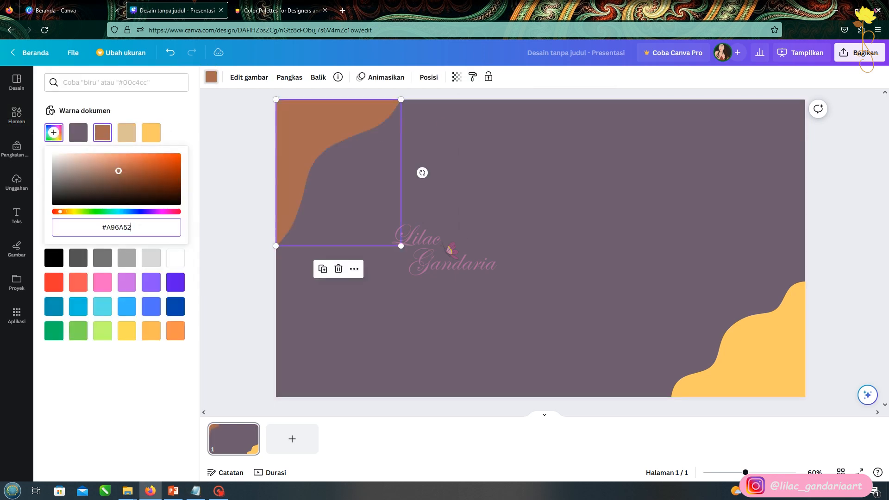
Step: Recolor the yellow wavy shape in the slide's lower-right corner to #A96A52
{"action": "left_click", "coordinate": [740, 343]}
{"action": "left_click", "coordinate": [17, 115]}
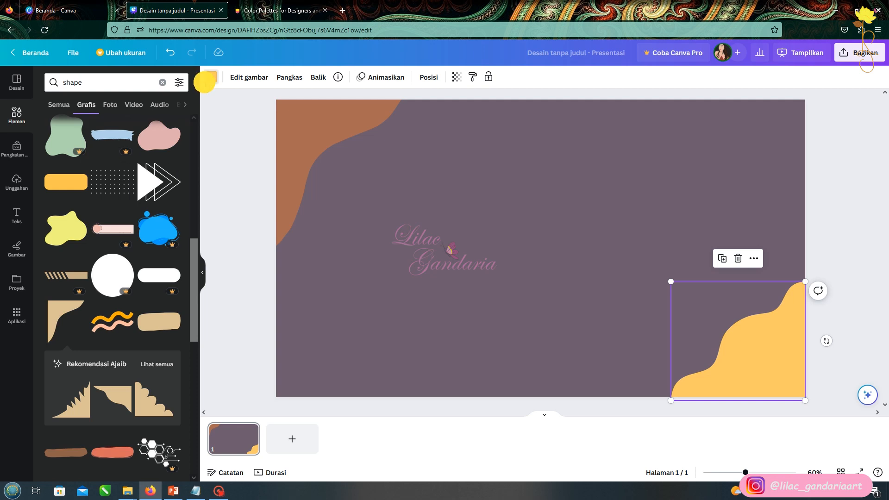
{"action": "left_click", "coordinate": [210, 76]}
{"action": "left_click", "coordinate": [54, 132]}
{"action": "type", "text": "#A96A52"}
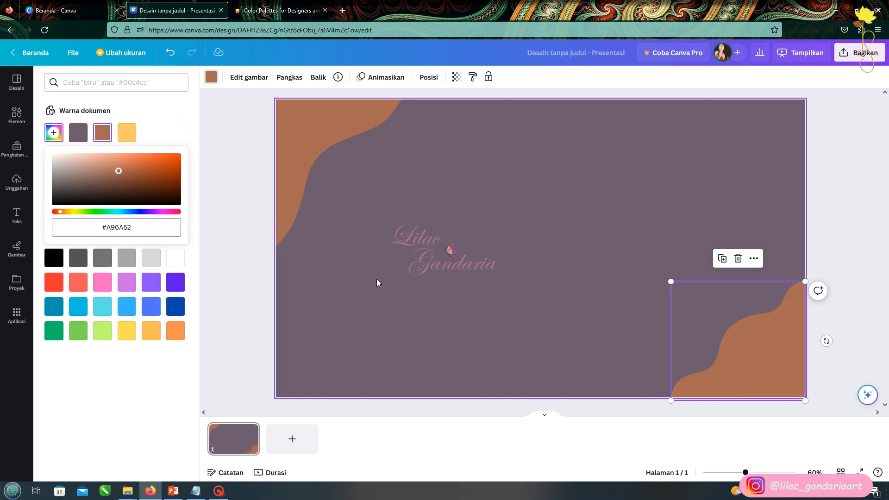
{"action": "left_click", "coordinate": [332, 271]}
Step: Search the elements for "sports" graphics and add the basketball player in the orange top to the slide
{"action": "left_click", "coordinate": [18, 116]}
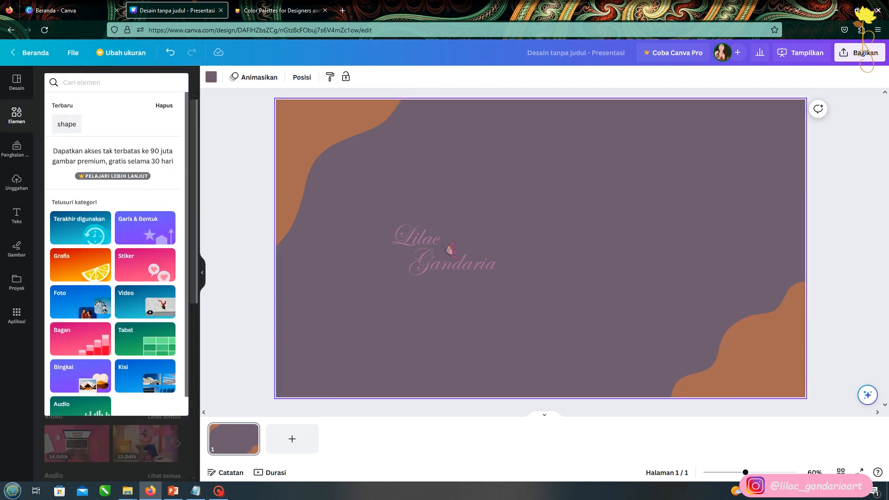
{"action": "type", "text": "sports"}
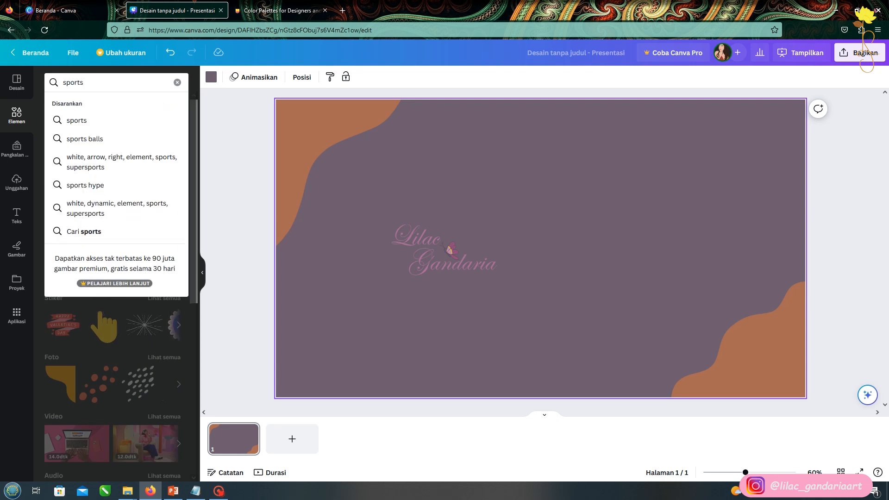
{"action": "left_click", "coordinate": [76, 121]}
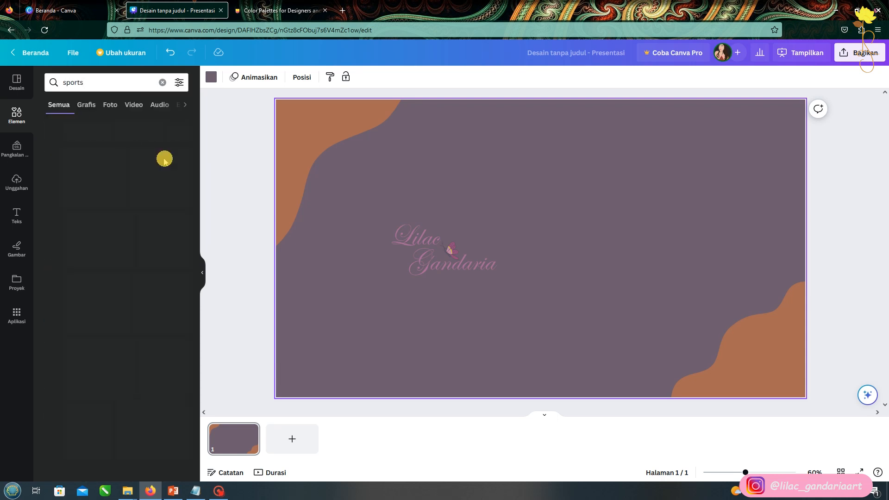
{"action": "scroll", "coordinate": [145, 293], "scroll_direction": "down", "scroll_amount": 3}
{"action": "scroll", "coordinate": [125, 322], "scroll_direction": "up", "scroll_amount": 3}
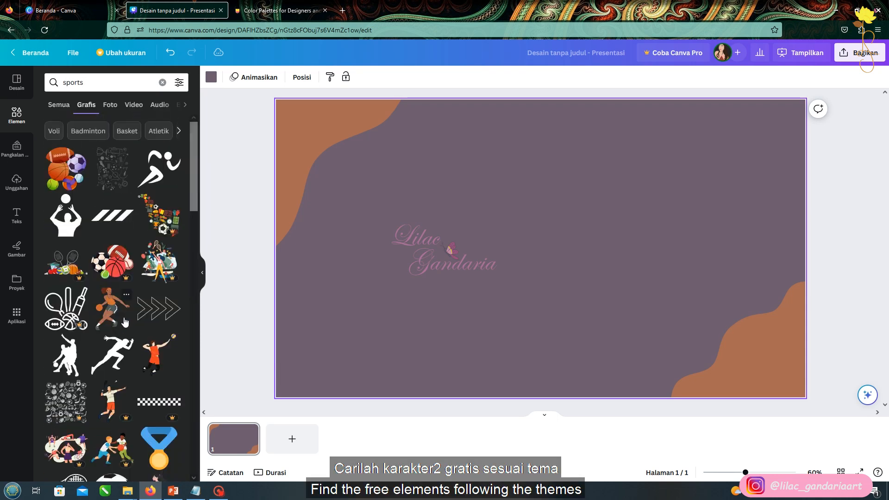
{"action": "left_click", "coordinate": [108, 301]}
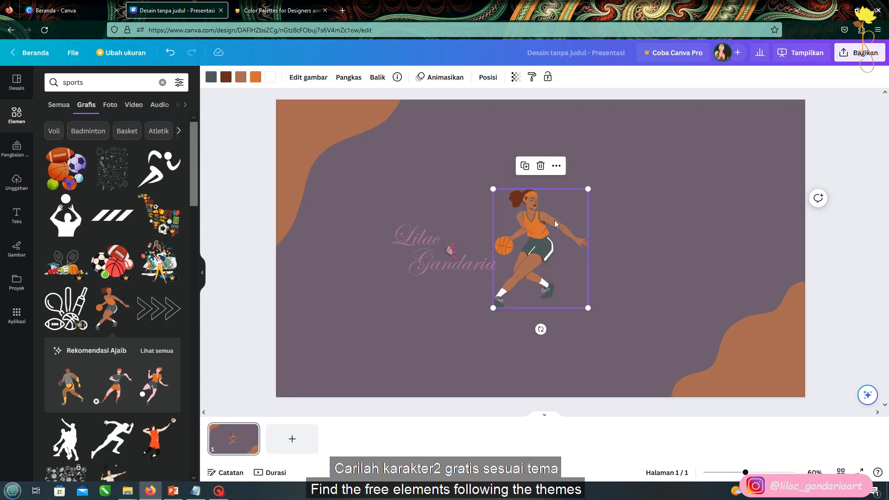
Step: Check the details of the recommended rugby and football player graphics, and move the basketball player to the slide's lower-left area
{"action": "left_click", "coordinate": [168, 353]}
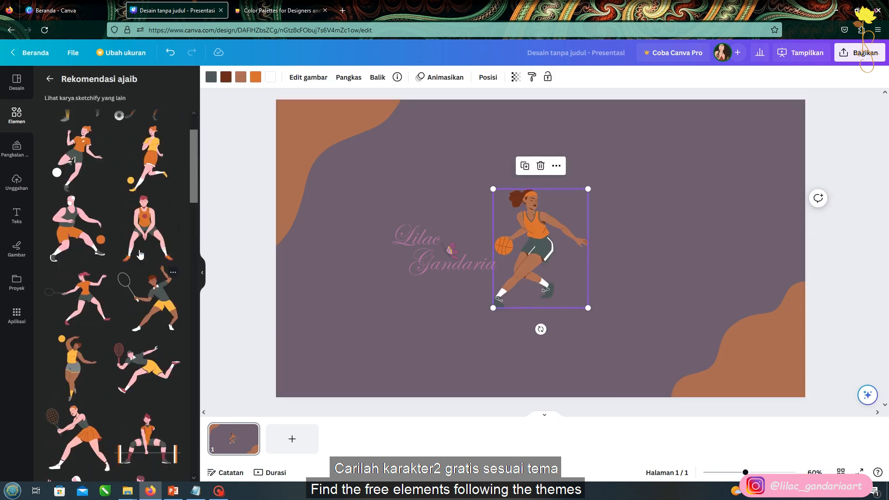
{"action": "left_click", "coordinate": [103, 125]}
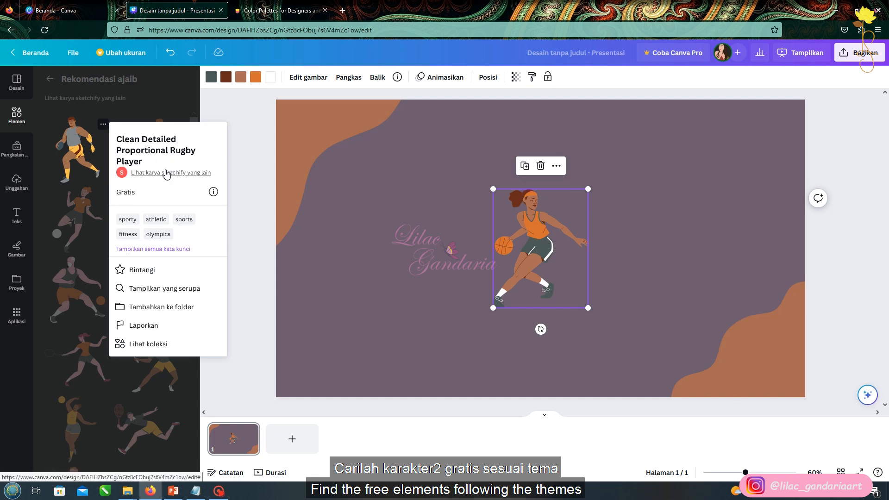
{"action": "left_click", "coordinate": [182, 113]}
{"action": "left_click", "coordinate": [179, 189]}
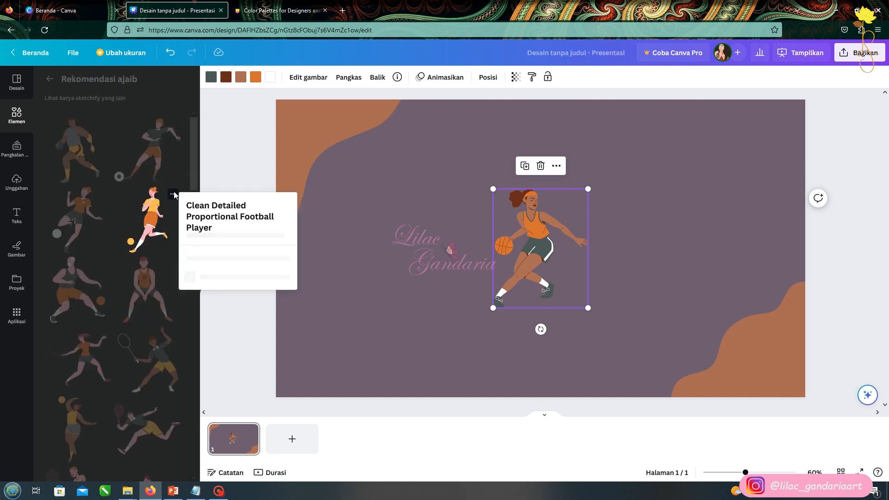
{"action": "left_click", "coordinate": [173, 93]}
{"action": "left_click_drag", "start_coordinate": [531, 253], "coordinate": [395, 320]}
Step: Move the basketball player to the slide's lower-right corner and add a rounded rectangle about 1748 × 900 px, centered on the slide
{"action": "left_click", "coordinate": [49, 79]}
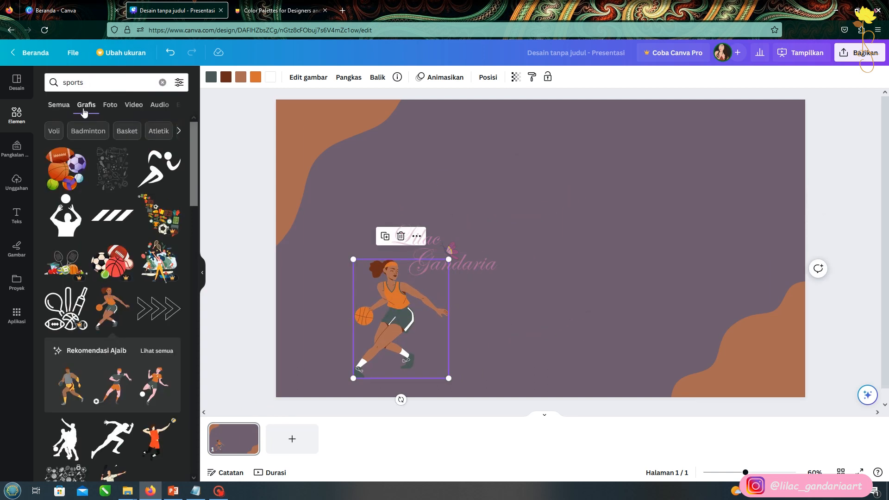
{"action": "left_click", "coordinate": [162, 82]}
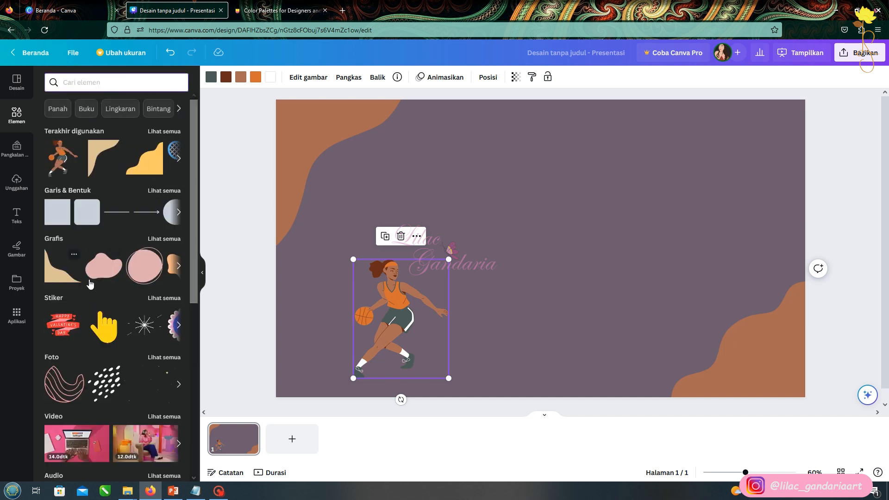
{"action": "left_click", "coordinate": [170, 194]}
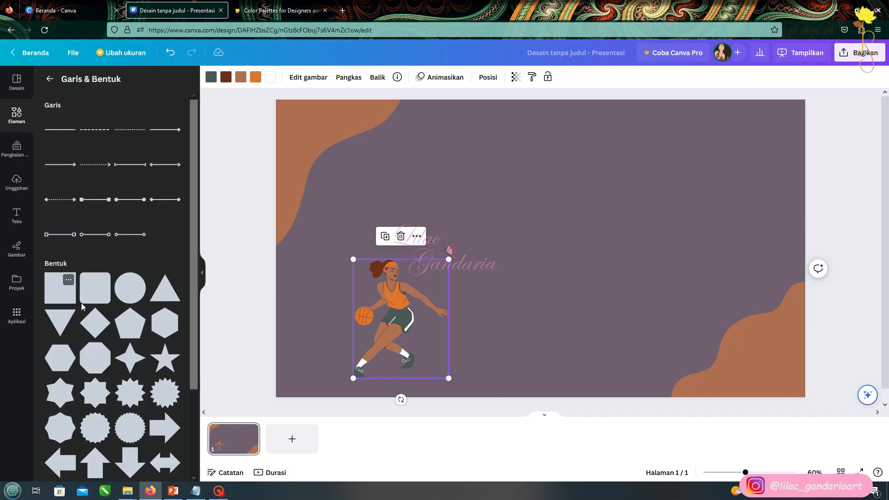
{"action": "left_click_drag", "start_coordinate": [370, 292], "coordinate": [738, 326]}
{"action": "left_click", "coordinate": [556, 265]}
{"action": "left_click_drag", "start_coordinate": [496, 248], "coordinate": [299, 250]}
{"action": "left_click_drag", "start_coordinate": [442, 204], "coordinate": [431, 128]}
{"action": "left_click_drag", "start_coordinate": [585, 292], "coordinate": [781, 376]}
{"action": "left_click_drag", "start_coordinate": [538, 228], "coordinate": [537, 225]}
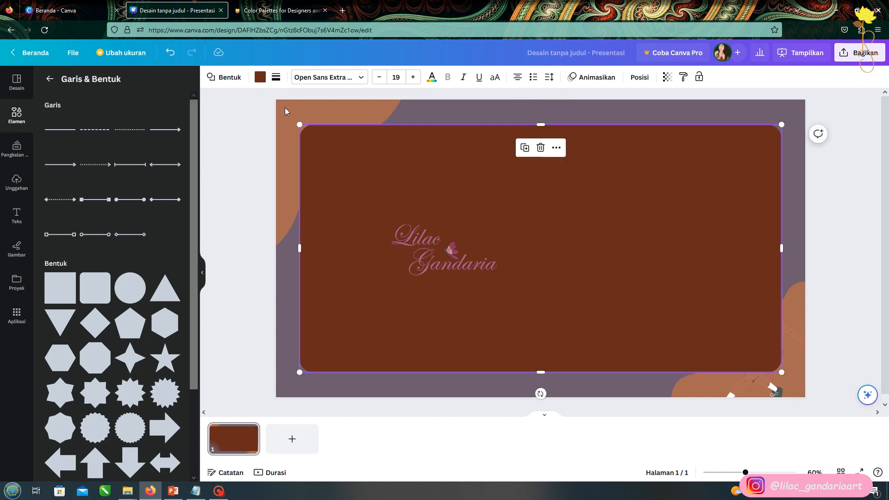
Step: Reorder the layers so the rounded rectangle sits directly above the background, behind the corner shapes and the player
{"action": "left_click", "coordinate": [639, 77]}
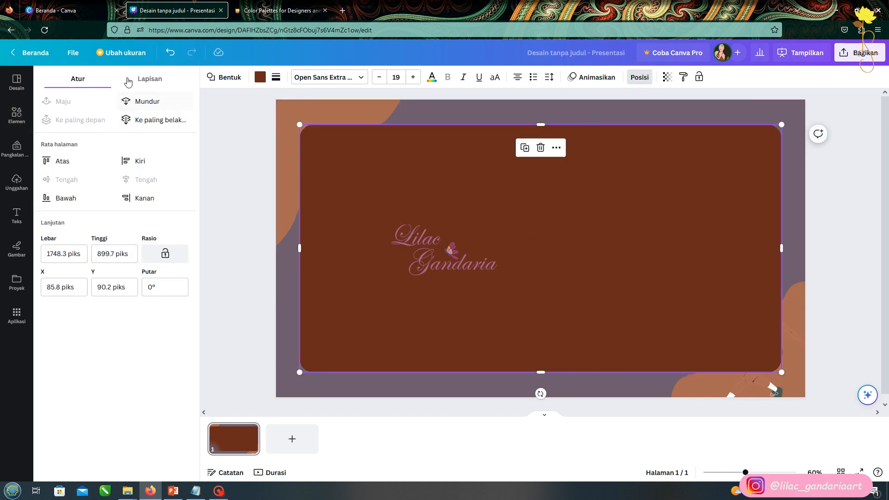
{"action": "left_click", "coordinate": [139, 80]}
{"action": "left_click_drag", "start_coordinate": [160, 145], "coordinate": [160, 232]}
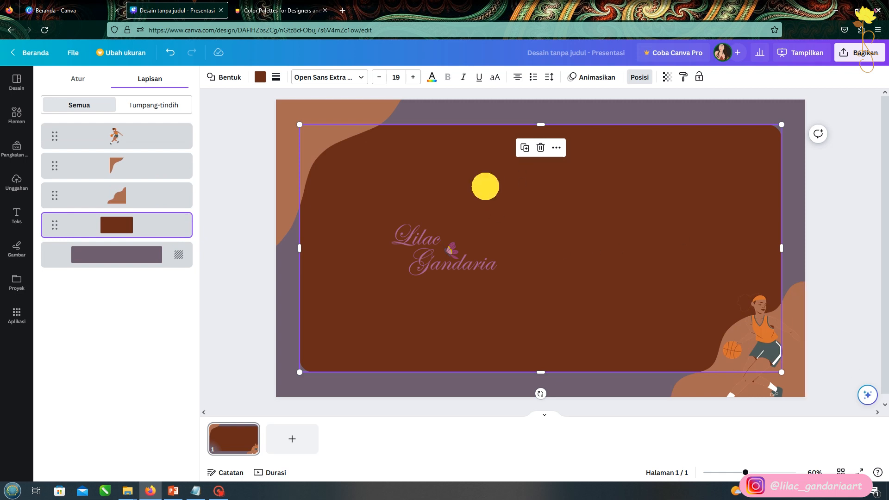
{"action": "left_click", "coordinate": [250, 170]}
Step: Move the basketball player out of the lower-right corner onto the right part of the rounded rectangle
{"action": "left_click", "coordinate": [759, 329]}
{"action": "left_click", "coordinate": [861, 278]}
{"action": "left_click_drag", "start_coordinate": [750, 332], "coordinate": [662, 254]}
Step: Try the standard yellow as the fill color of the rounded rectangle
{"action": "left_click", "coordinate": [440, 217]}
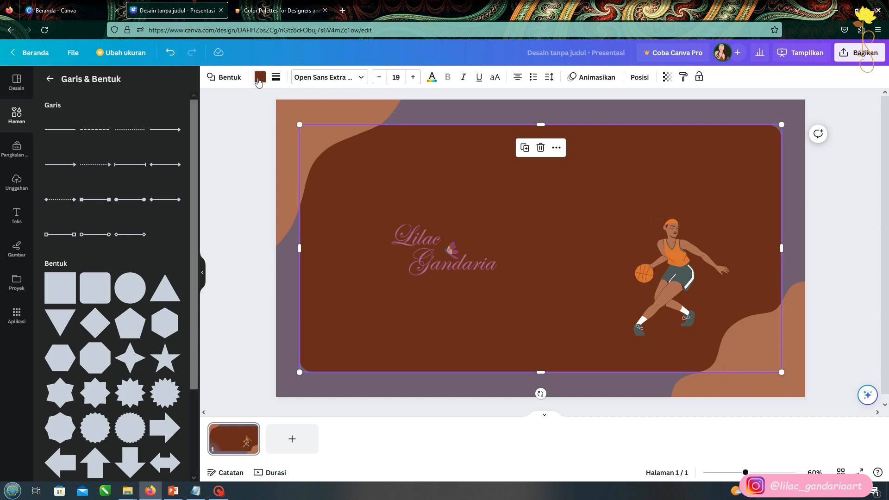
{"action": "left_click", "coordinate": [260, 78]}
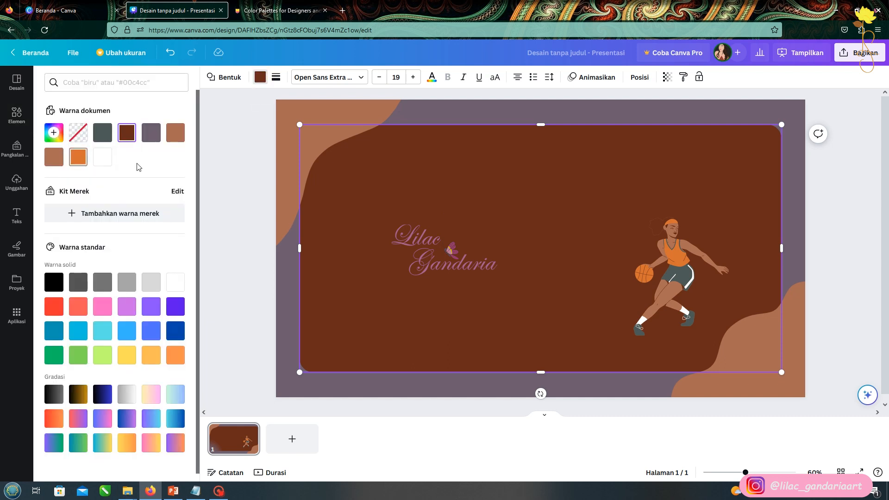
{"action": "left_click", "coordinate": [132, 354]}
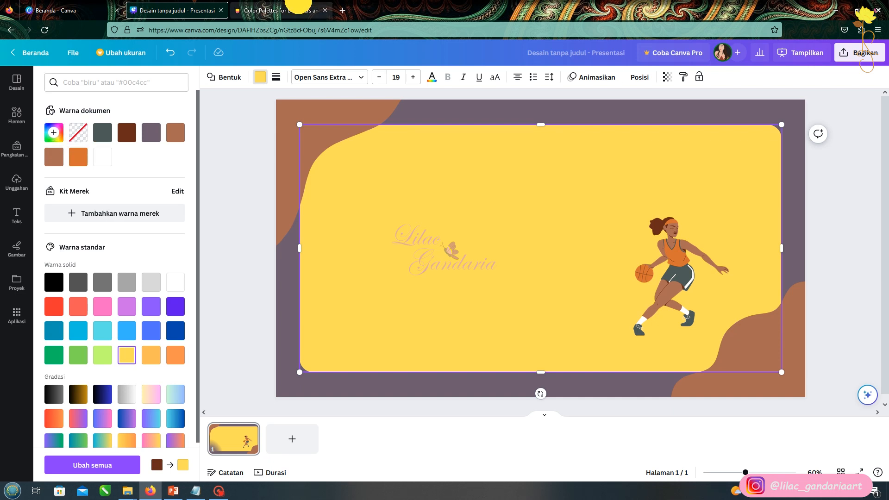
Step: Copy the cream color #F7E6C4 from a Color Hunt palette and apply it to the rounded rectangle in the Canva design
{"action": "left_click", "coordinate": [281, 10]}
{"action": "left_click", "coordinate": [569, 186]}
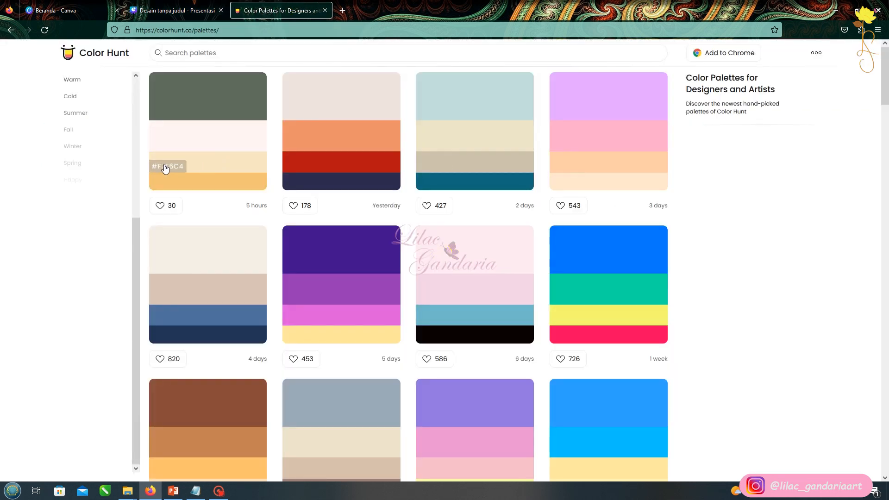
{"action": "left_click", "coordinate": [171, 10]}
{"action": "left_click", "coordinate": [260, 77]}
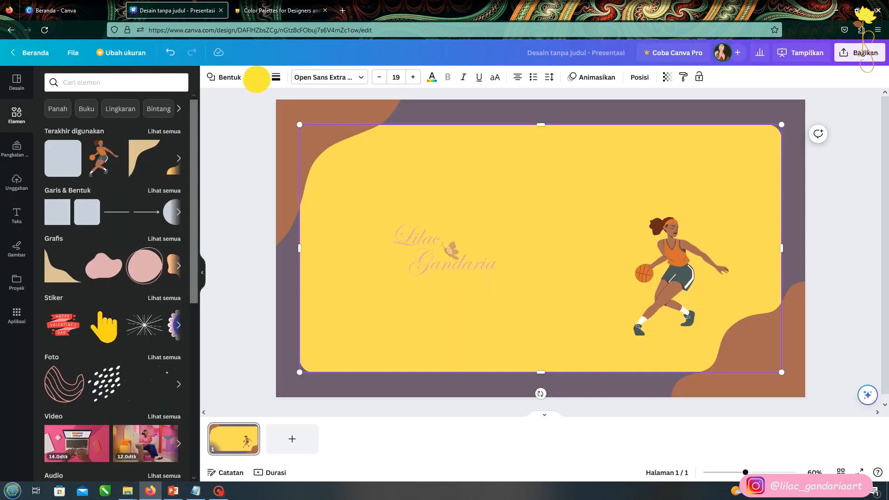
{"action": "left_click", "coordinate": [259, 77]}
{"action": "left_click", "coordinate": [54, 133]}
{"action": "key", "text": "ctrl+v"}
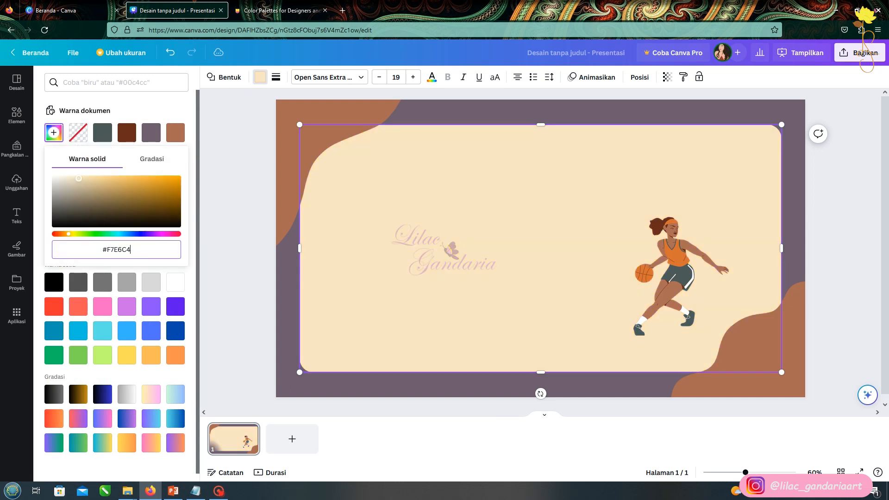
{"action": "left_click", "coordinate": [233, 219]}
Step: Move the basketball player to the rectangle's upper-right corner and add another copy of it from the recently used elements
{"action": "left_click_drag", "start_coordinate": [681, 269], "coordinate": [733, 192]}
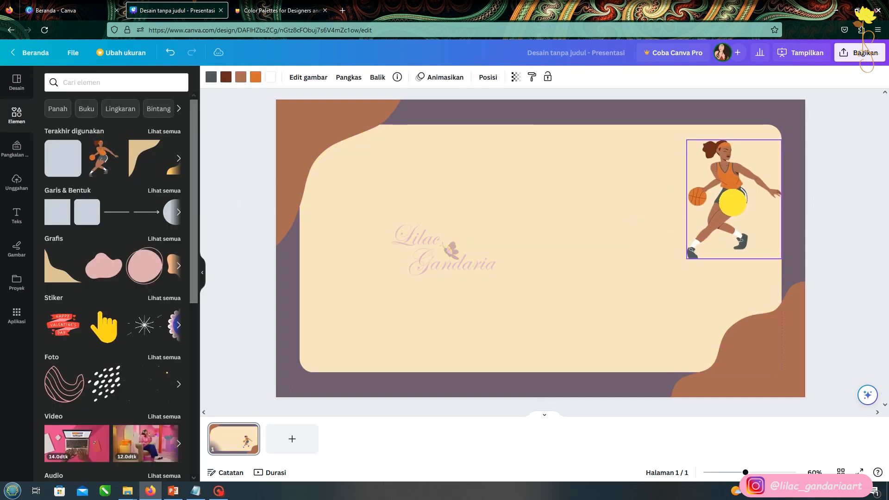
{"action": "left_click", "coordinate": [173, 136]}
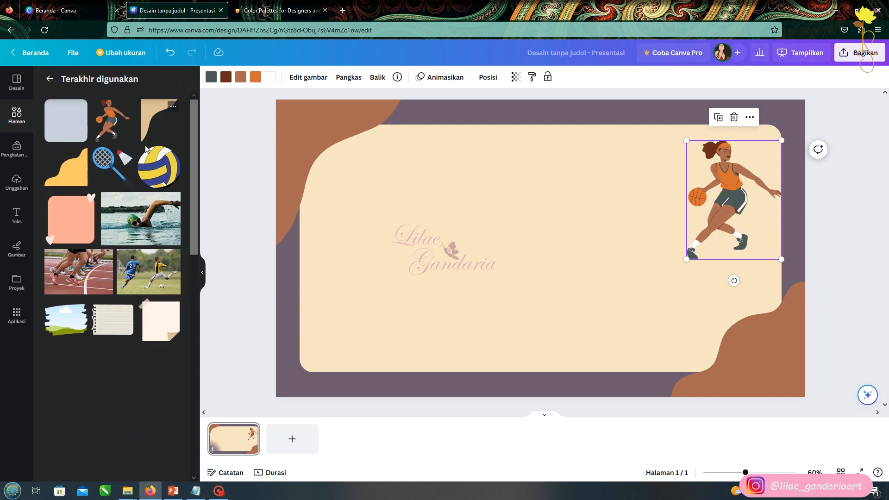
{"action": "left_click", "coordinate": [125, 106]}
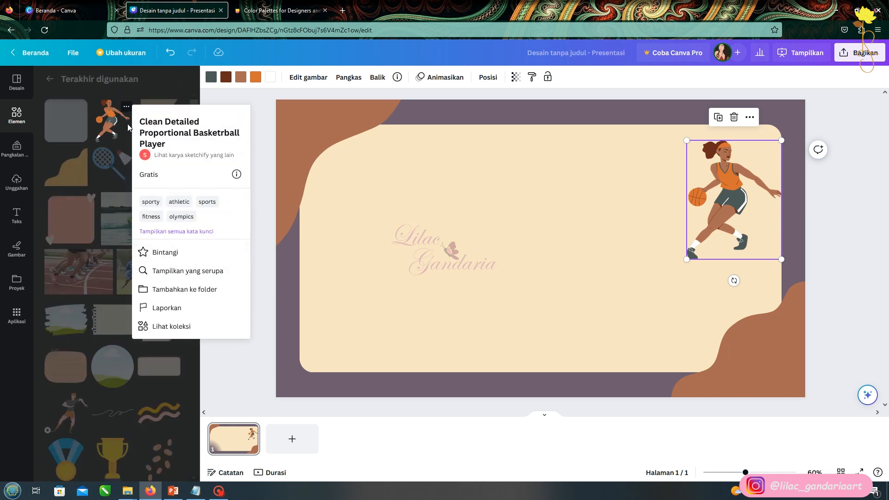
{"action": "left_click", "coordinate": [111, 111]}
{"action": "left_click", "coordinate": [115, 114]}
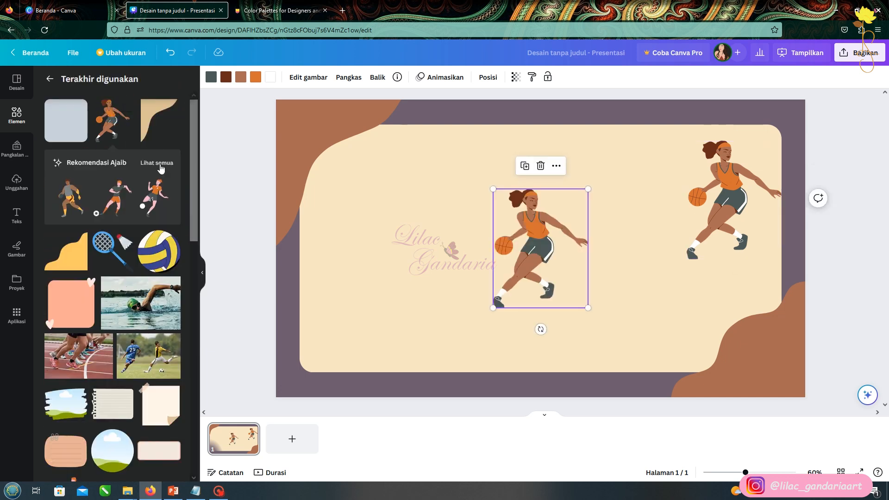
Step: Add the recommended dark-shirted badminton player in the rectangle's lower-left corner and keep a single basketball player in the upper-right corner
{"action": "left_click", "coordinate": [166, 167]}
{"action": "left_click", "coordinate": [162, 359]}
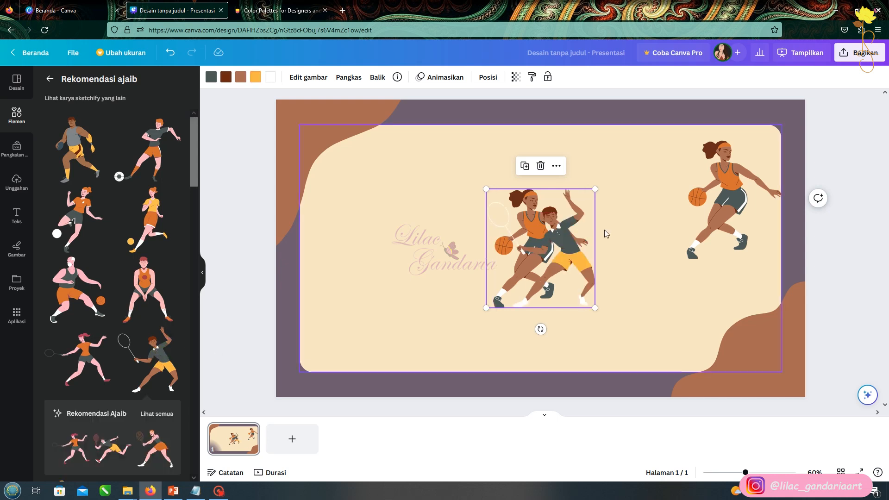
{"action": "left_click_drag", "start_coordinate": [540, 248], "coordinate": [350, 312]}
{"action": "left_click_drag", "start_coordinate": [555, 228], "coordinate": [728, 176]}
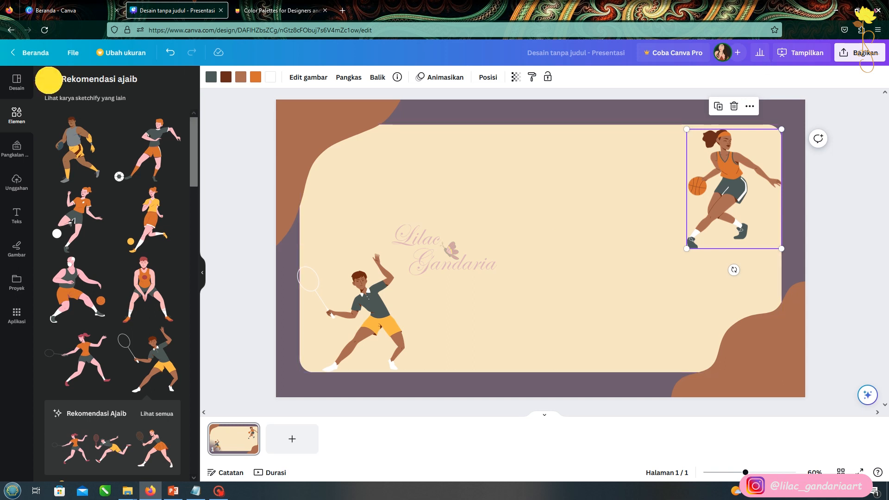
Step: Search the elements for "shape" graphics and add the free red brush-stroke banner to the slide
{"action": "left_click", "coordinate": [49, 80]}
{"action": "left_click", "coordinate": [49, 80]}
{"action": "left_click", "coordinate": [83, 83]}
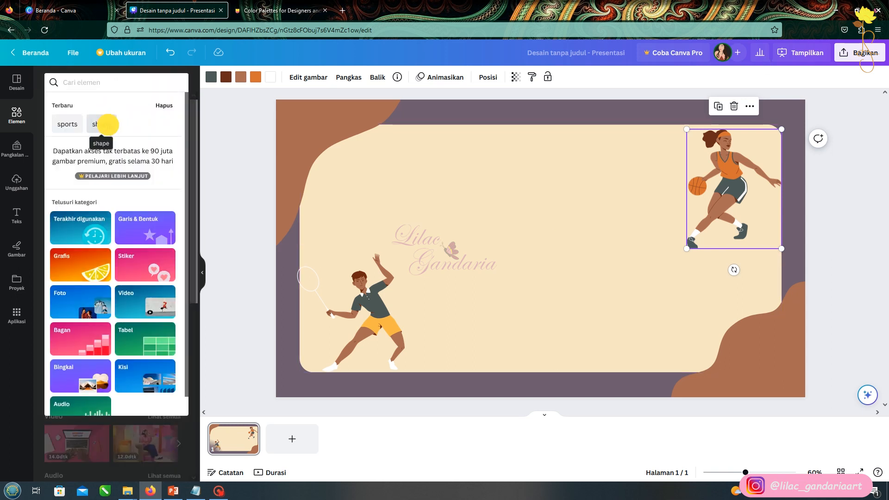
{"action": "left_click", "coordinate": [107, 124]}
{"action": "left_click", "coordinate": [166, 151]}
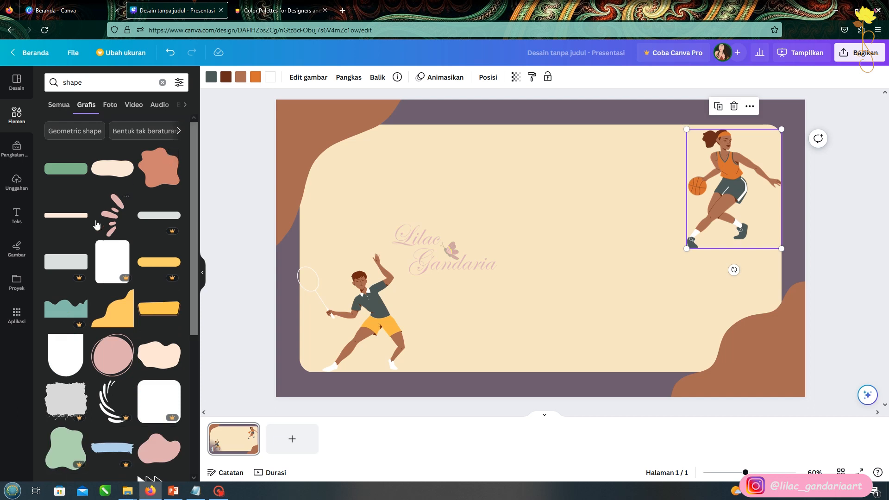
{"action": "scroll", "coordinate": [121, 304], "scroll_direction": "down", "scroll_amount": 7}
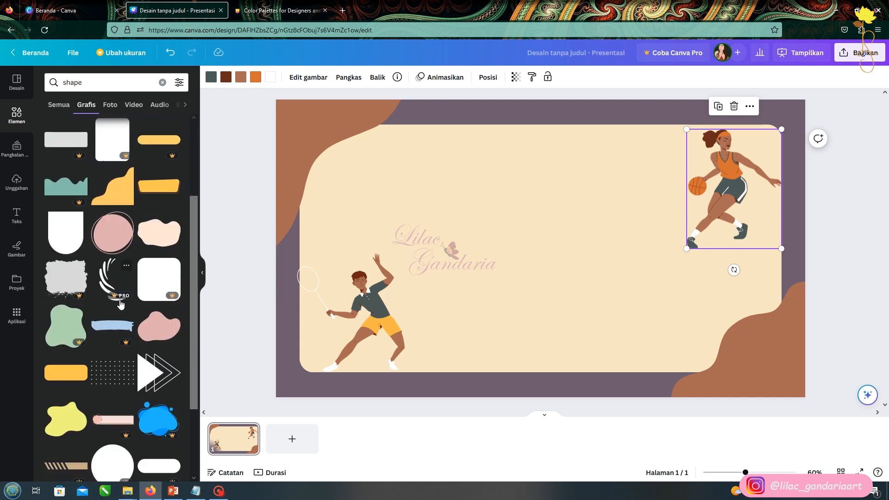
{"action": "left_click", "coordinate": [117, 372]}
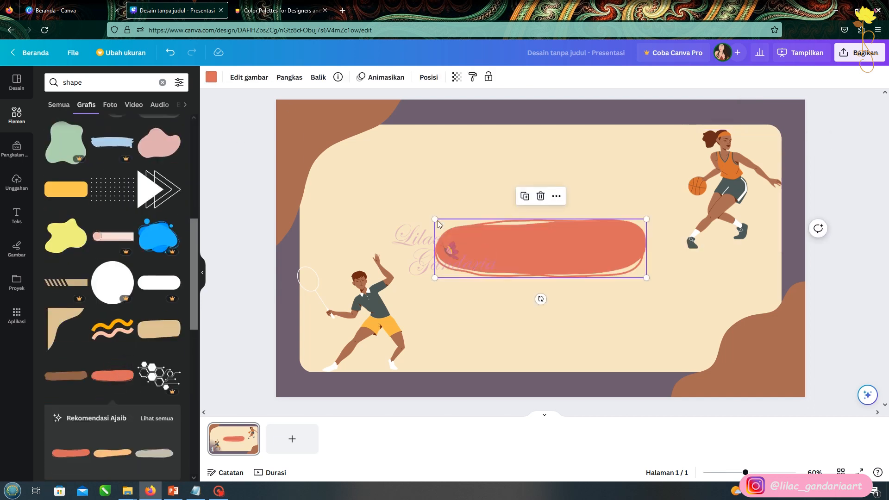
Step: Enlarge the red banner slightly and center it horizontally on the slide
{"action": "left_click_drag", "start_coordinate": [423, 214], "coordinate": [418, 214]}
{"action": "left_click_drag", "start_coordinate": [647, 279], "coordinate": [666, 283]}
{"action": "left_click_drag", "start_coordinate": [560, 249], "coordinate": [558, 246]}
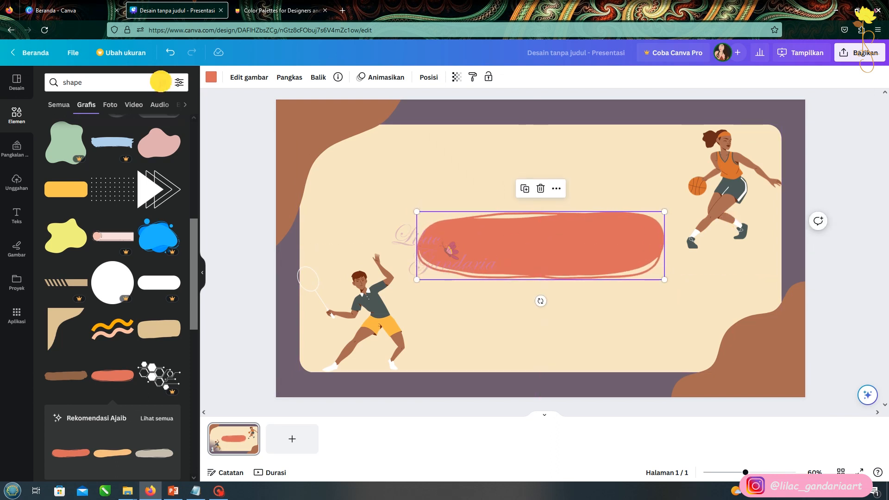
Step: Search the elements for "sports" graphics and add the orange basketball with eyes to the slide
{"action": "left_click", "coordinate": [161, 81]}
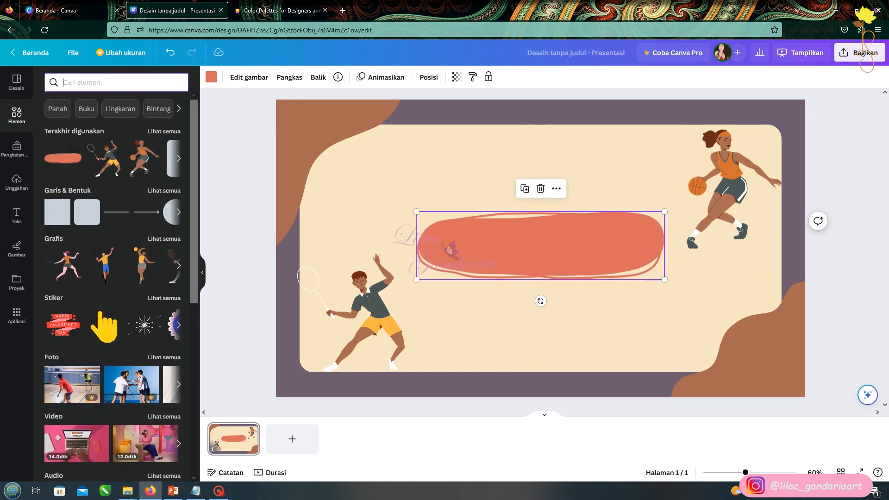
{"action": "type", "text": "s"}
{"action": "left_click", "coordinate": [148, 207]}
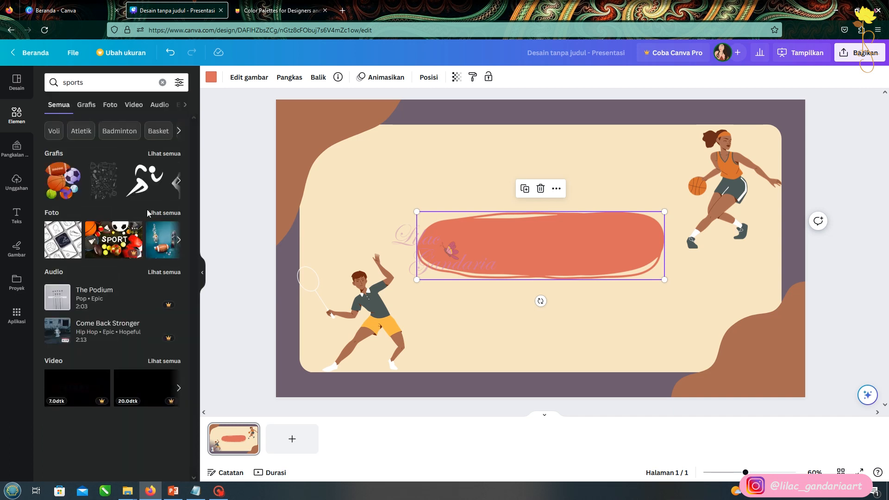
{"action": "left_click", "coordinate": [153, 155]}
{"action": "scroll", "coordinate": [108, 257], "scroll_direction": "down", "scroll_amount": 8}
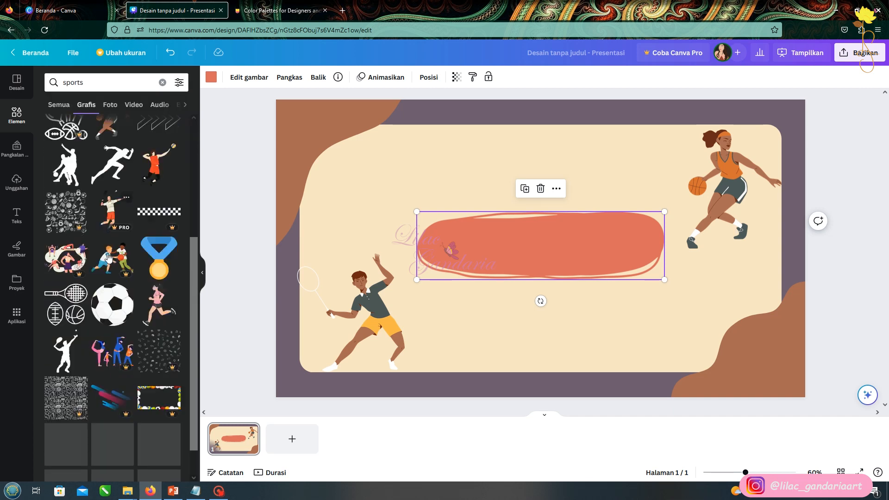
{"action": "scroll", "coordinate": [108, 258], "scroll_direction": "down", "scroll_amount": 5}
{"action": "left_click", "coordinate": [158, 364]}
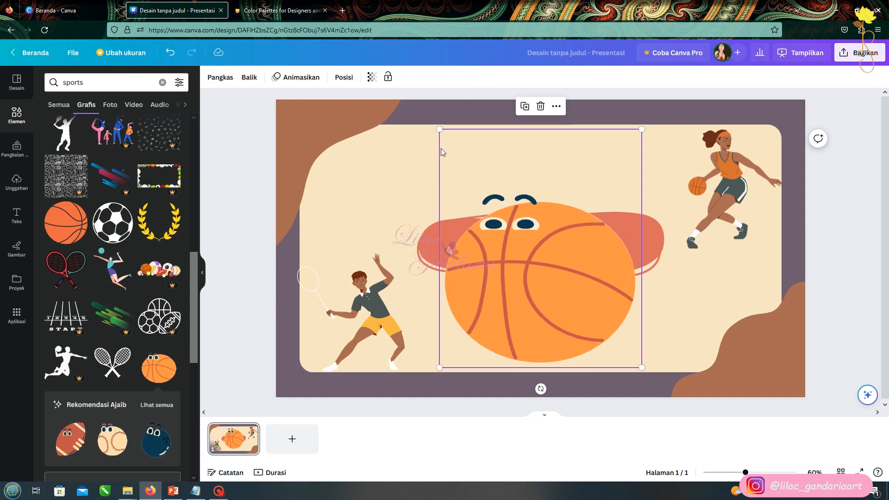
Step: Shrink the basketball with eyes onto the right end of the red banner and shift the banner slightly left
{"action": "left_click_drag", "start_coordinate": [437, 131], "coordinate": [647, 240]}
{"action": "left_click_drag", "start_coordinate": [657, 223], "coordinate": [671, 208]}
{"action": "left_click_drag", "start_coordinate": [645, 243], "coordinate": [638, 242]}
{"action": "left_click_drag", "start_coordinate": [490, 239], "coordinate": [478, 242]}
{"action": "left_click", "coordinate": [640, 244]}
Step: Move the basketball player down beside the lower-right wavy shape and shrink the badminton player to fit the rectangle's lower-left corner
{"action": "left_click_drag", "start_coordinate": [722, 189], "coordinate": [722, 276]}
{"action": "left_click_drag", "start_coordinate": [687, 215], "coordinate": [692, 222]}
{"action": "left_click", "coordinate": [392, 329]}
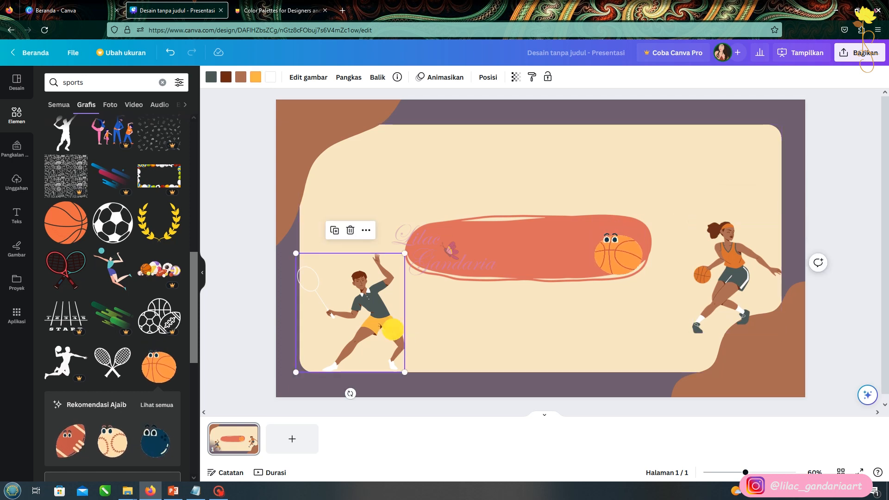
{"action": "left_click_drag", "start_coordinate": [405, 255], "coordinate": [396, 264]}
{"action": "left_click_drag", "start_coordinate": [363, 327], "coordinate": [368, 326]}
{"action": "mouse_move", "coordinate": [399, 264]}
{"action": "left_mouse_down"}
{"action": "mouse_move", "coordinate": [406, 258]}
{"action": "mouse_move", "coordinate": [391, 270]}
{"action": "left_mouse_up"}
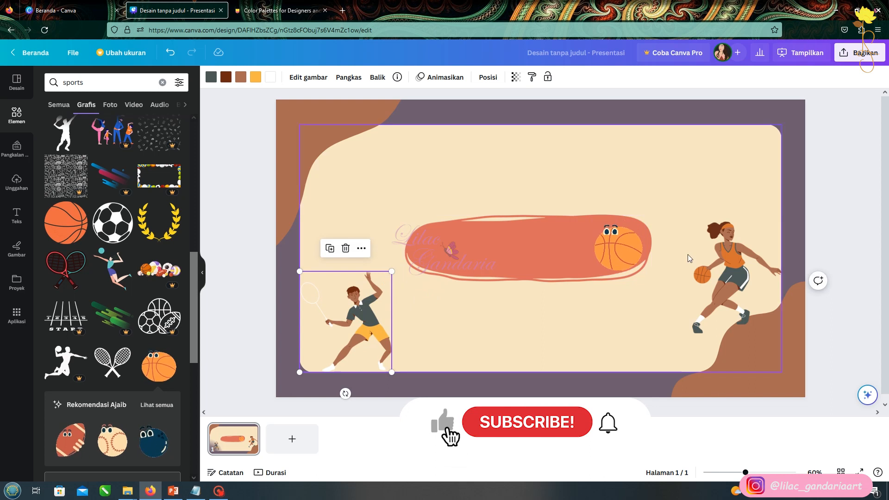
Step: Enlarge the basketball player and the badminton player slightly
{"action": "left_click", "coordinate": [694, 222]}
{"action": "left_click_drag", "start_coordinate": [693, 220], "coordinate": [679, 203]}
{"action": "left_click", "coordinate": [361, 319]}
{"action": "mouse_move", "coordinate": [391, 272]}
{"action": "left_mouse_down"}
{"action": "mouse_move", "coordinate": [405, 258]}
{"action": "mouse_move", "coordinate": [437, 264]}
{"action": "left_mouse_up"}
Step: Move the red banner and its basketball slightly up, and adjust the badminton player's size in the lower-left corner
{"action": "left_click", "coordinate": [506, 243]}
{"action": "mouse_move", "coordinate": [547, 245]}
{"action": "left_mouse_down"}
{"action": "mouse_move", "coordinate": [536, 242]}
{"action": "mouse_move", "coordinate": [544, 238]}
{"action": "left_mouse_up"}
{"action": "left_click_drag", "start_coordinate": [622, 247], "coordinate": [621, 234]}
{"action": "left_click", "coordinate": [380, 302]}
{"action": "left_click_drag", "start_coordinate": [405, 257], "coordinate": [419, 248]}
Step: Get the blue-gray color #9BABB8 from a Color Hunt palette and apply it to the badminton player's shirt in the Canva design
{"action": "left_click", "coordinate": [266, 7]}
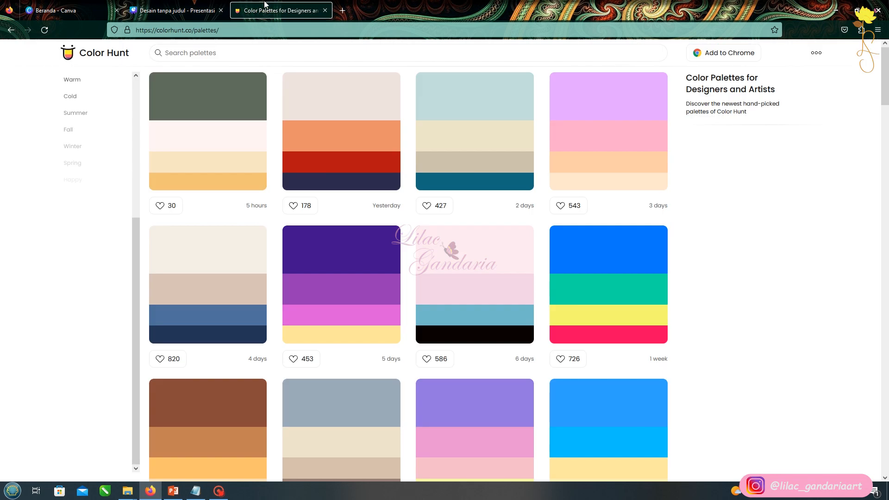
{"action": "scroll", "coordinate": [342, 252], "scroll_direction": "down", "scroll_amount": 4}
{"action": "left_click", "coordinate": [198, 4]}
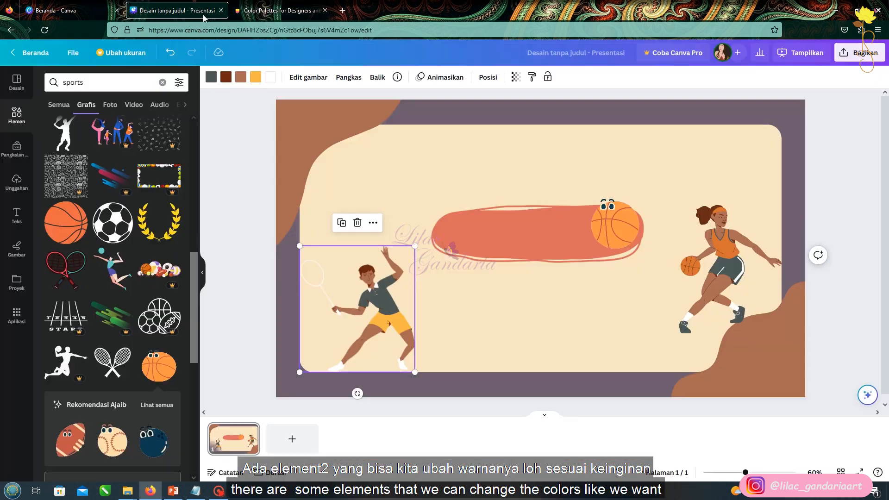
{"action": "left_click", "coordinate": [211, 77]}
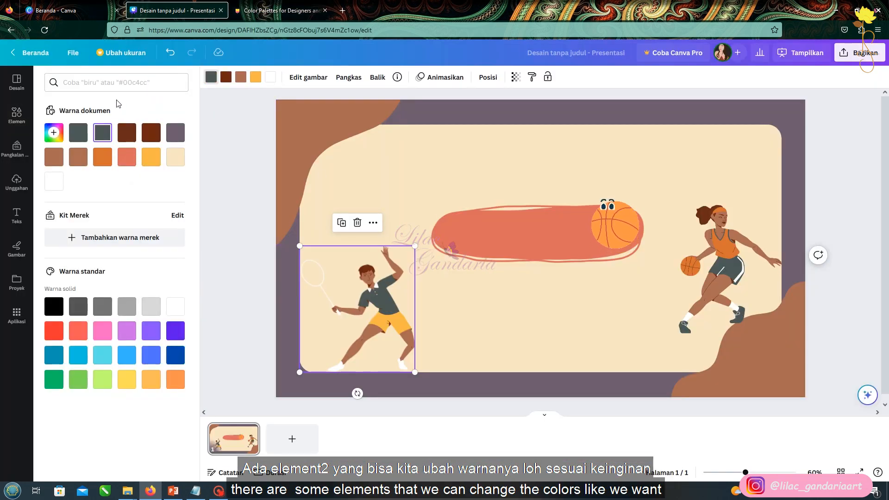
{"action": "left_click", "coordinate": [57, 133]}
{"action": "type", "text": "#9BABB8"}
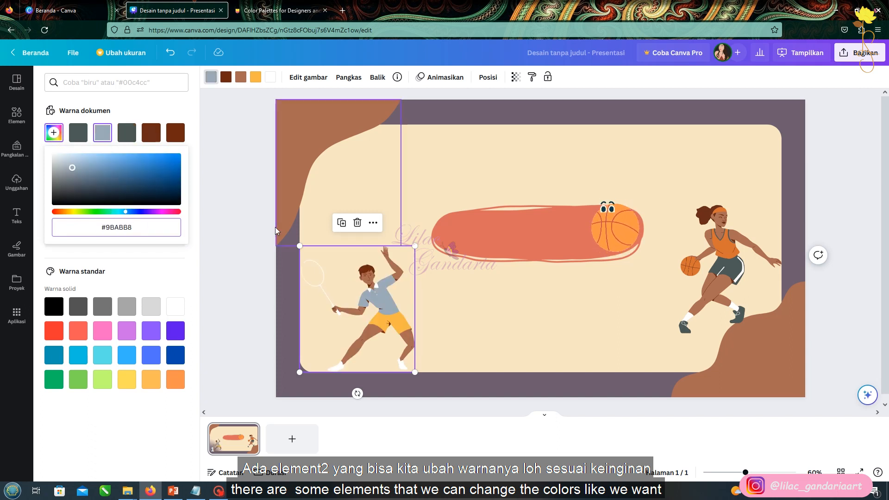
Step: Recolor the badminton player's skin to the lighter brown #C48A74
{"action": "left_click", "coordinate": [240, 77]}
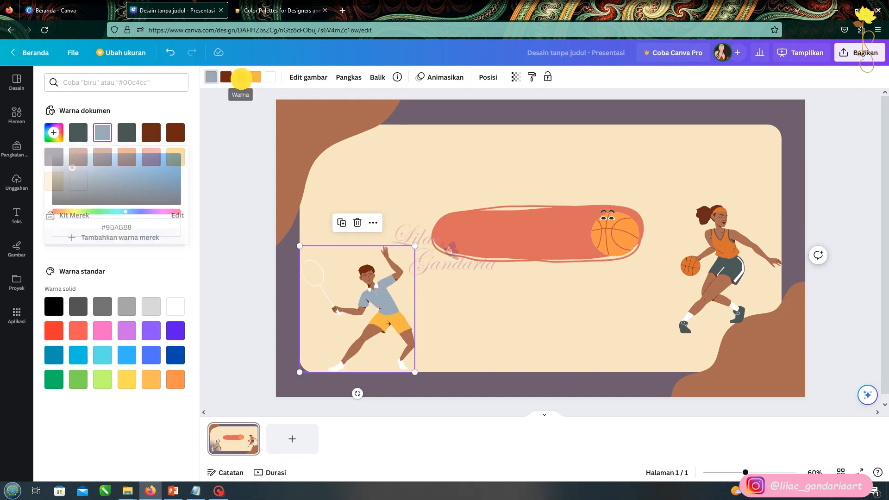
{"action": "left_click", "coordinate": [240, 81]}
{"action": "left_click", "coordinate": [241, 83]}
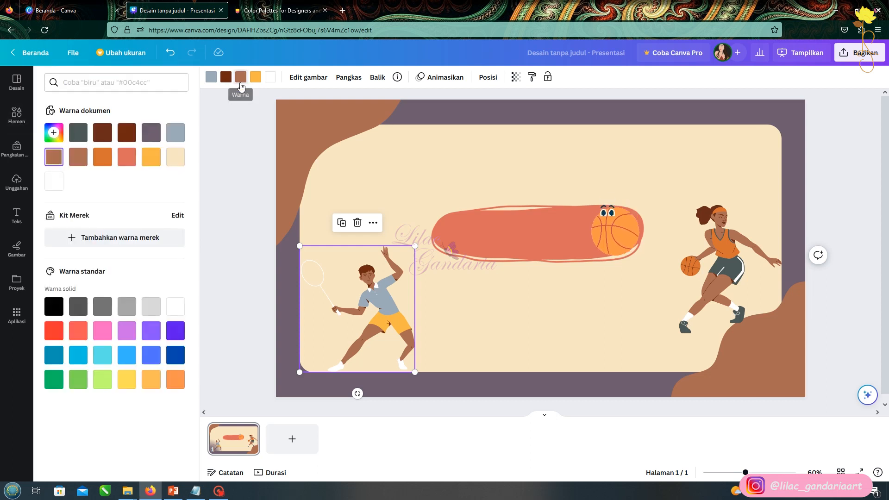
{"action": "left_click", "coordinate": [54, 157]}
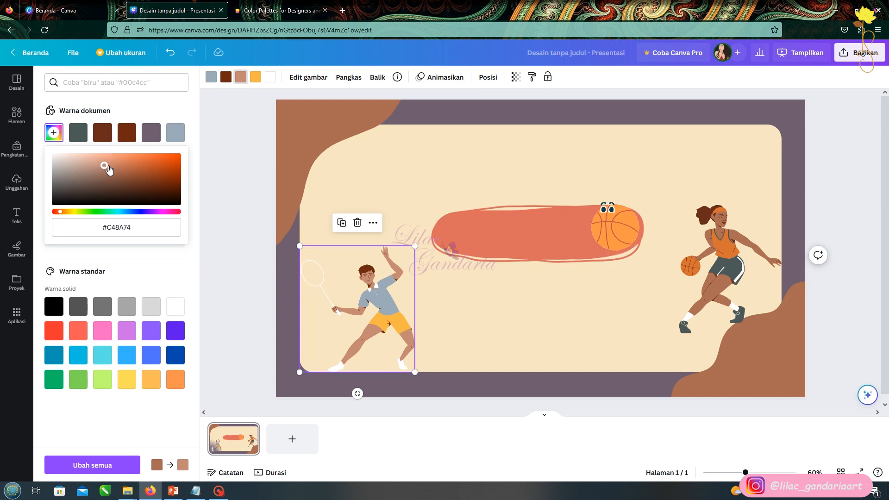
Step: Change the badminton player's white racket, collar and shoes to black
{"action": "left_click", "coordinate": [269, 79]}
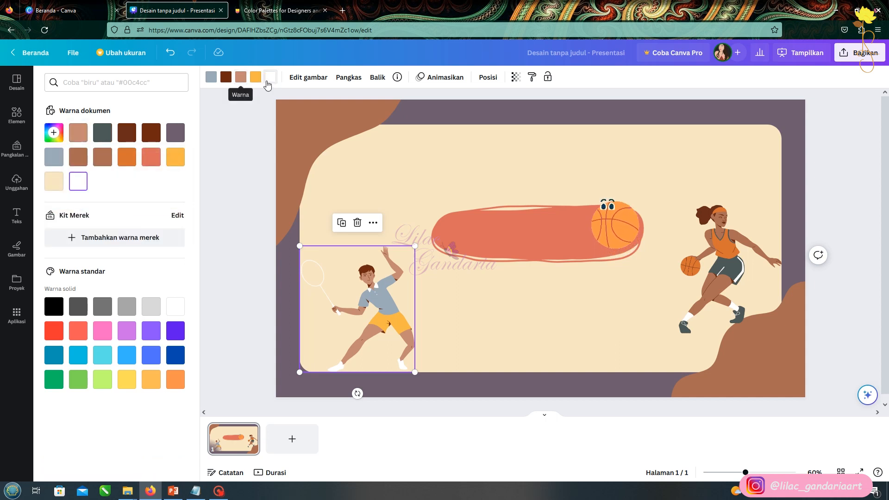
{"action": "left_click", "coordinate": [267, 83]}
{"action": "left_click", "coordinate": [269, 86]}
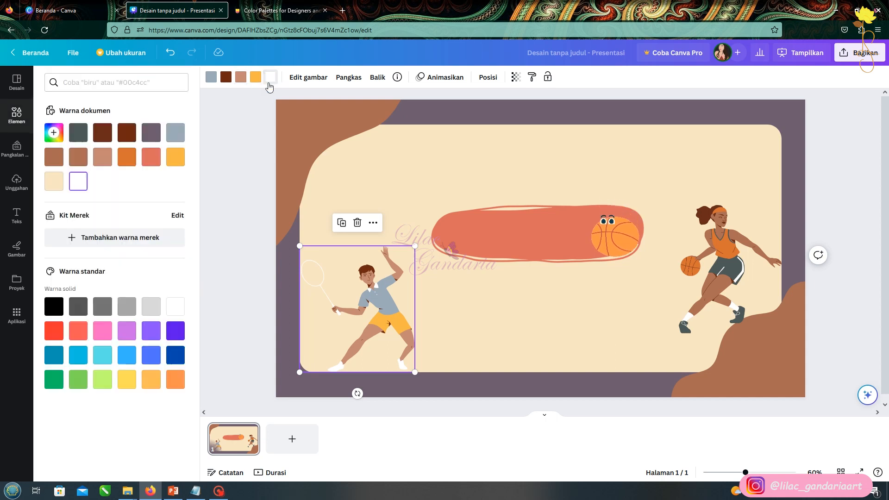
{"action": "left_click", "coordinate": [60, 313]}
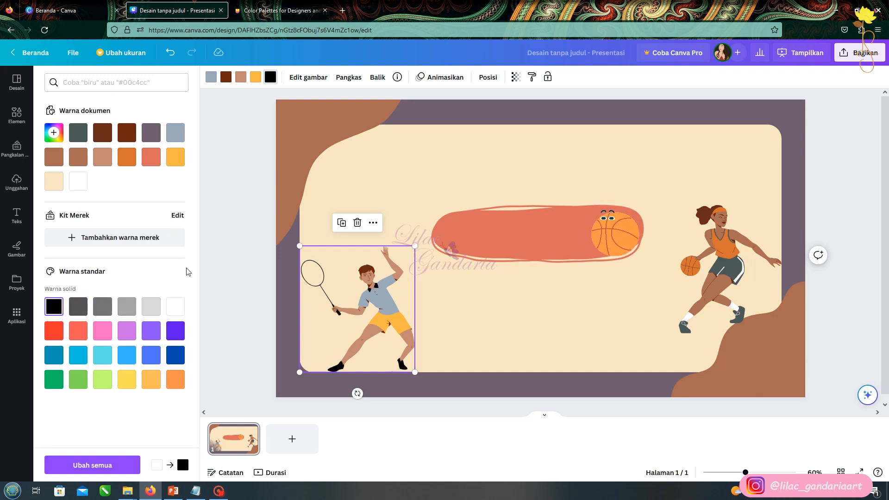
{"action": "left_click", "coordinate": [235, 199]}
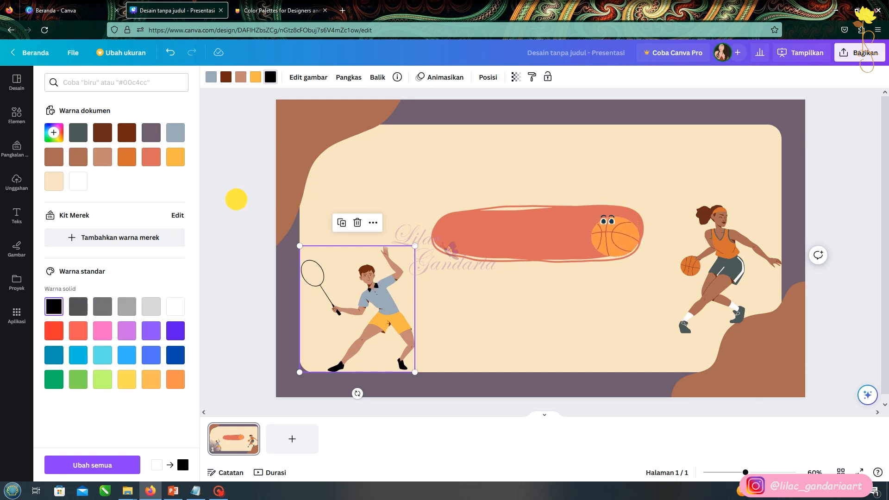
Step: Search the graphic elements for "shape" and add the orange and pink wavy lines graphic to the slide
{"action": "left_click", "coordinate": [162, 82]}
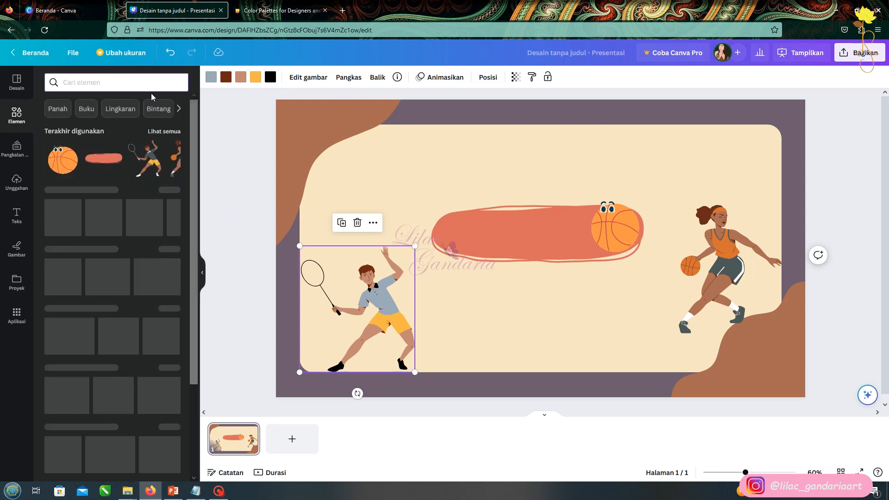
{"action": "type", "text": "shape\\"}
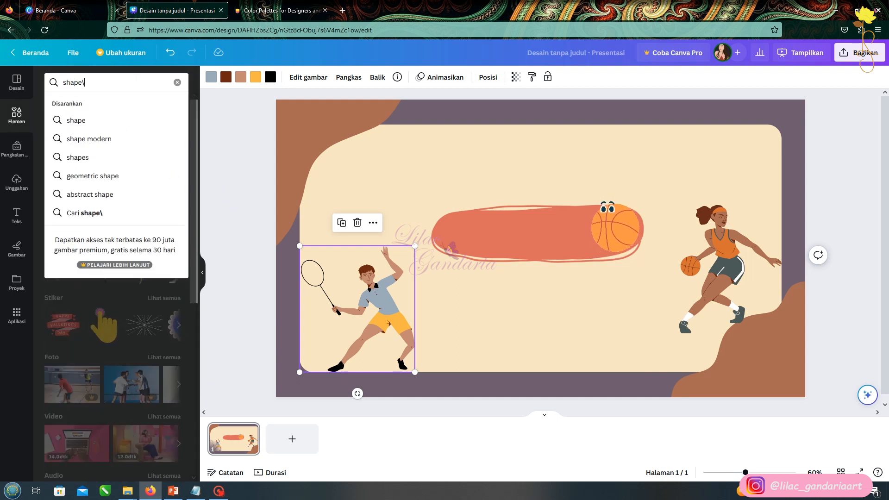
{"action": "key", "text": "Return"}
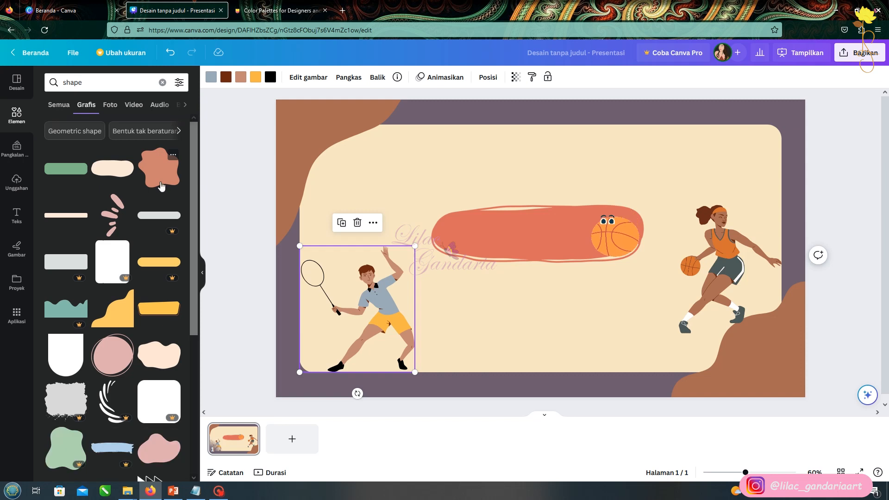
{"action": "scroll", "coordinate": [100, 357], "scroll_direction": "down", "scroll_amount": 8}
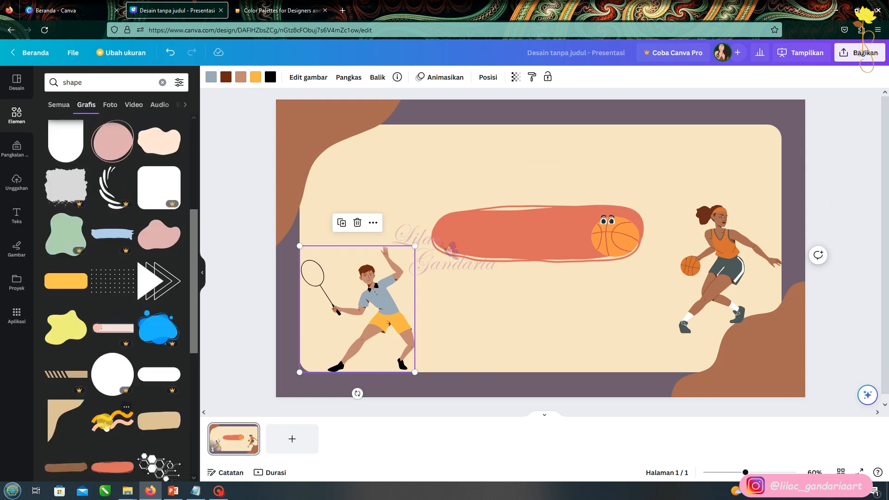
{"action": "left_click", "coordinate": [112, 420]}
Step: Shrink the wavy lines graphic and place it over the slide's upper-right corner
{"action": "left_click_drag", "start_coordinate": [435, 196], "coordinate": [520, 238]}
{"action": "mouse_move", "coordinate": [578, 260]}
{"action": "left_mouse_down"}
{"action": "mouse_move", "coordinate": [707, 168]}
{"action": "mouse_move", "coordinate": [728, 132]}
{"action": "left_mouse_up"}
{"action": "left_click_drag", "start_coordinate": [676, 173], "coordinate": [724, 144]}
{"action": "mouse_move", "coordinate": [764, 123]}
{"action": "left_mouse_down"}
{"action": "mouse_move", "coordinate": [768, 117]}
{"action": "mouse_move", "coordinate": [709, 146]}
{"action": "mouse_move", "coordinate": [767, 111]}
{"action": "left_mouse_up"}
{"action": "left_click_drag", "start_coordinate": [717, 146], "coordinate": [728, 138]}
Step: Move the badminton player slightly right and narrow the cream rectangle a little on both its left and right edges
{"action": "left_click", "coordinate": [371, 210]}
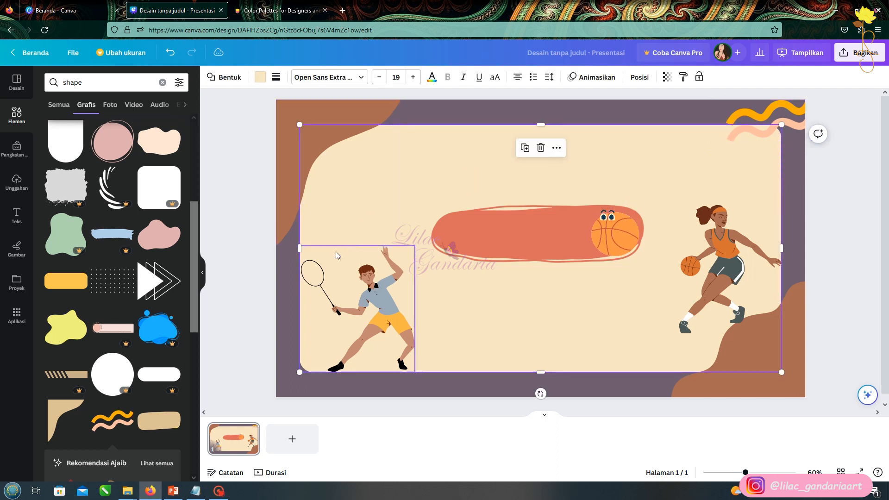
{"action": "left_click_drag", "start_coordinate": [360, 289], "coordinate": [376, 289]}
{"action": "left_click", "coordinate": [292, 241]}
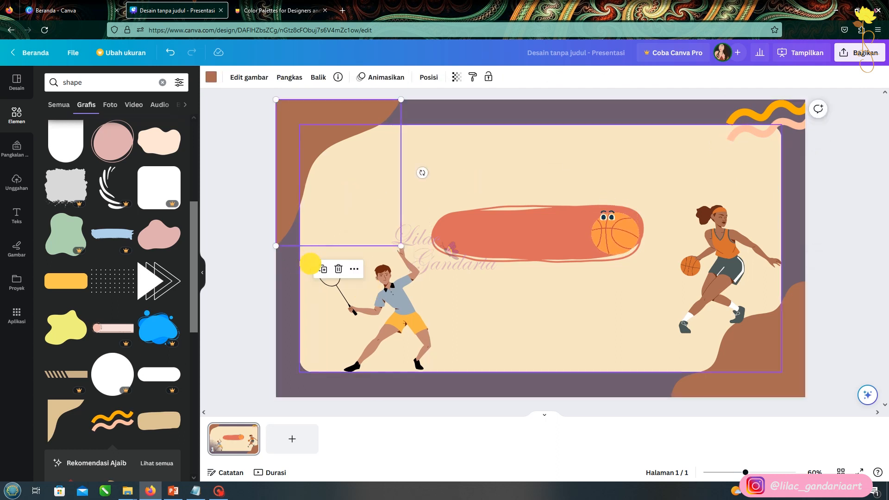
{"action": "left_click", "coordinate": [310, 264]}
{"action": "left_click_drag", "start_coordinate": [302, 252], "coordinate": [313, 253]}
{"action": "left_click_drag", "start_coordinate": [656, 163], "coordinate": [651, 163]}
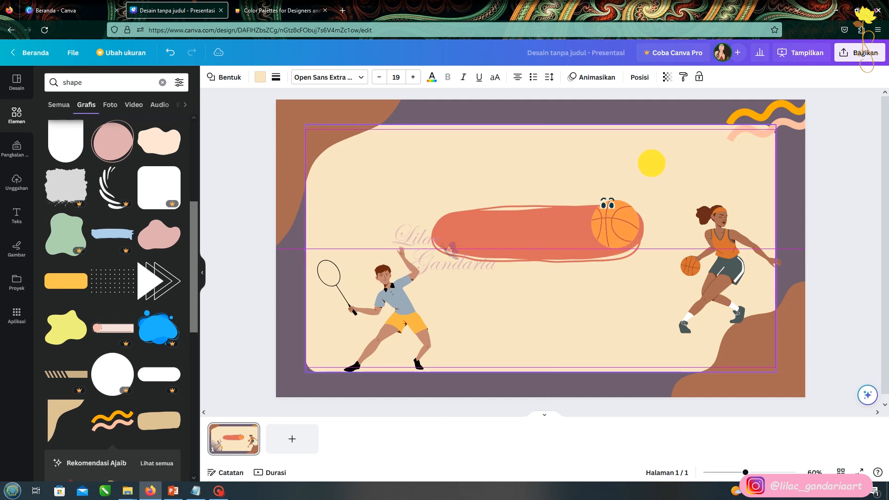
{"action": "left_click", "coordinate": [236, 194]}
Step: Search the graphic elements for "line" and add the free curly line graphic to the slide
{"action": "scroll", "coordinate": [90, 273], "scroll_direction": "down", "scroll_amount": 10}
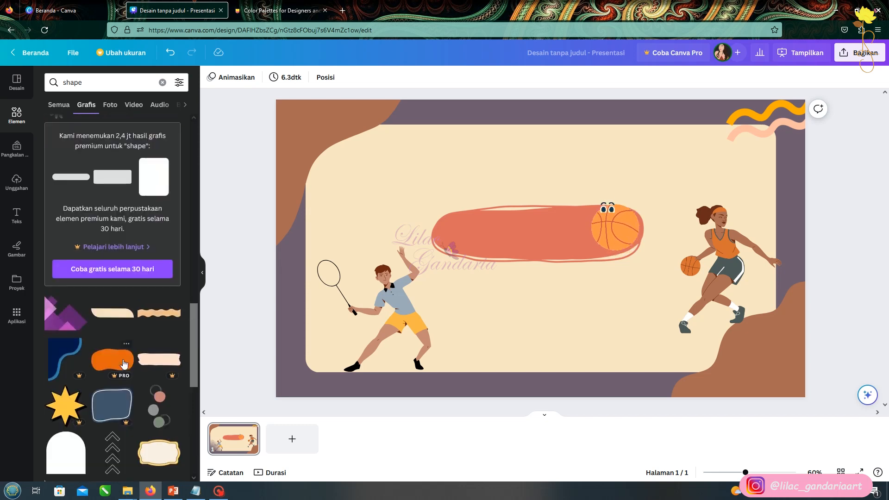
{"action": "scroll", "coordinate": [107, 287], "scroll_direction": "down", "scroll_amount": 5}
{"action": "scroll", "coordinate": [142, 324], "scroll_direction": "up", "scroll_amount": 15}
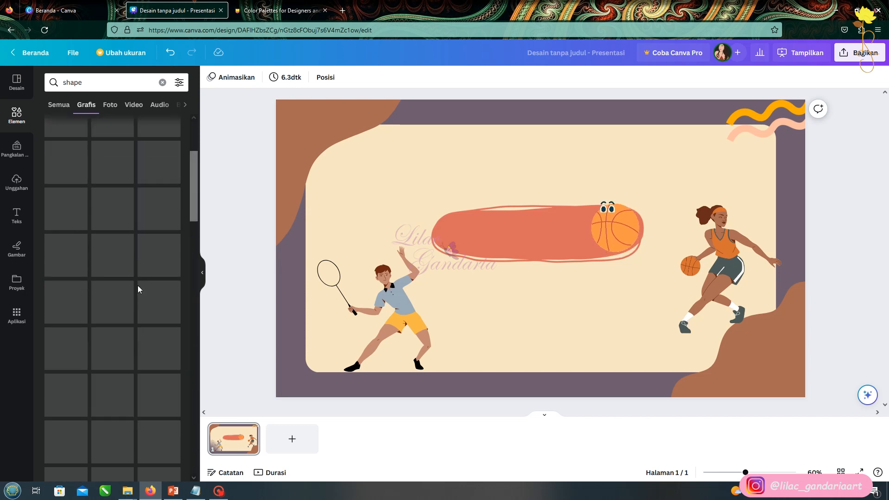
{"action": "left_click", "coordinate": [162, 82]}
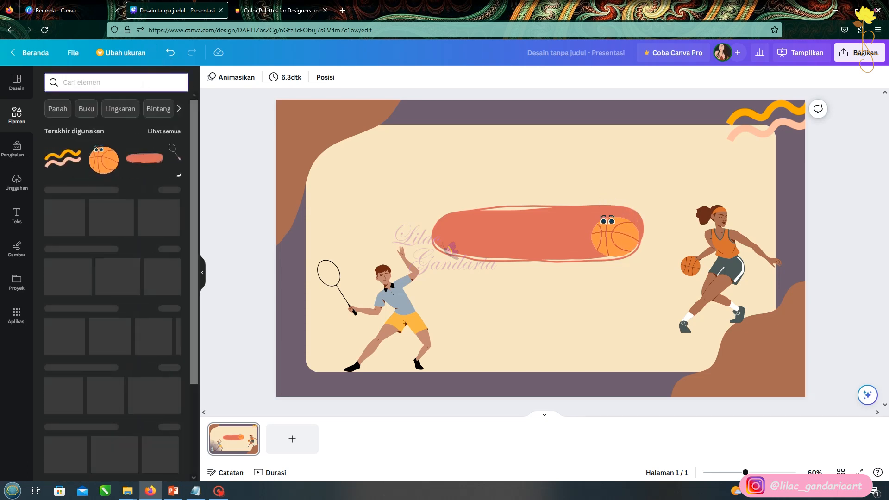
{"action": "type", "text": "line"}
{"action": "key", "text": "Return"}
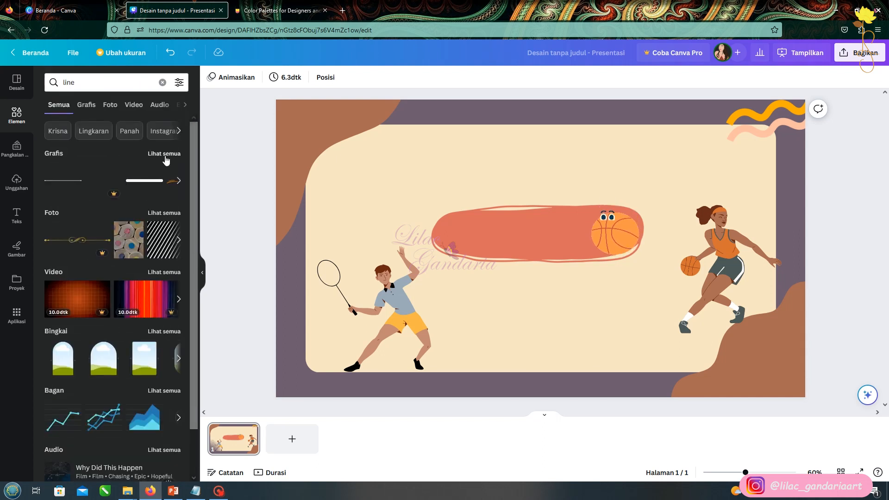
{"action": "left_click", "coordinate": [86, 105]}
{"action": "scroll", "coordinate": [82, 237], "scroll_direction": "down", "scroll_amount": 1}
{"action": "scroll", "coordinate": [82, 237], "scroll_direction": "down", "scroll_amount": 3}
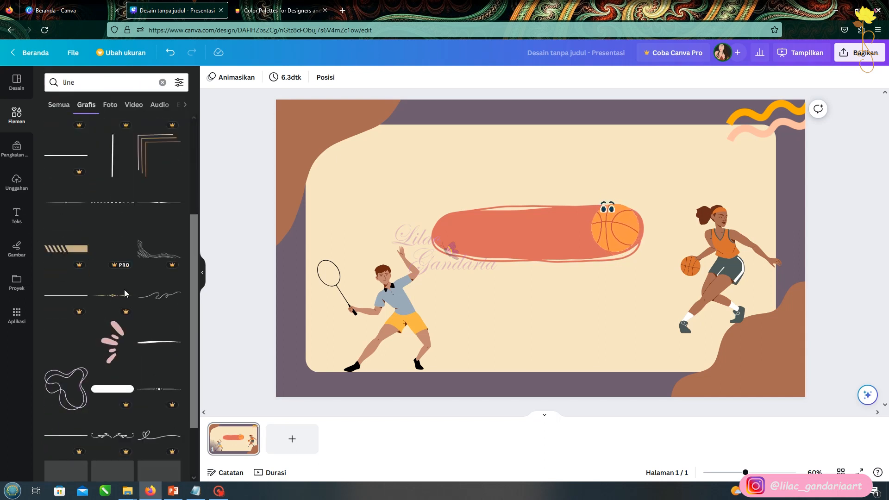
{"action": "left_click", "coordinate": [159, 295]}
Step: Shrink the curly line into the slide's lower-left corner below the badminton player and recolor it orange #ffad00
{"action": "left_click_drag", "start_coordinate": [569, 257], "coordinate": [465, 382]}
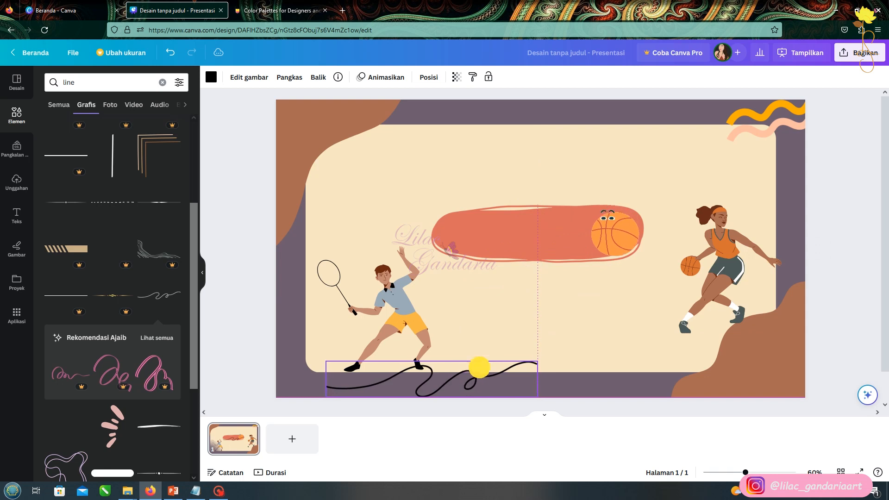
{"action": "mouse_move", "coordinate": [537, 361]}
{"action": "left_mouse_down"}
{"action": "mouse_move", "coordinate": [369, 375]}
{"action": "mouse_move", "coordinate": [369, 383]}
{"action": "left_mouse_up"}
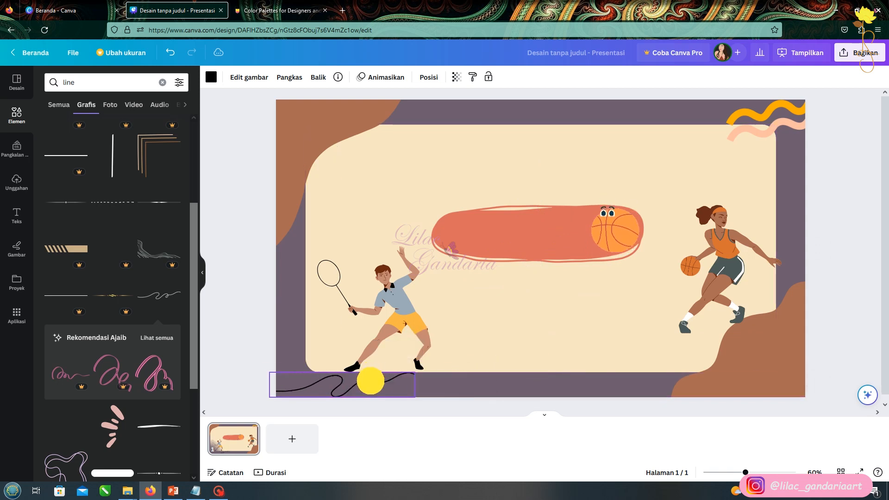
{"action": "left_click", "coordinate": [211, 77]}
{"action": "left_click", "coordinate": [102, 181]}
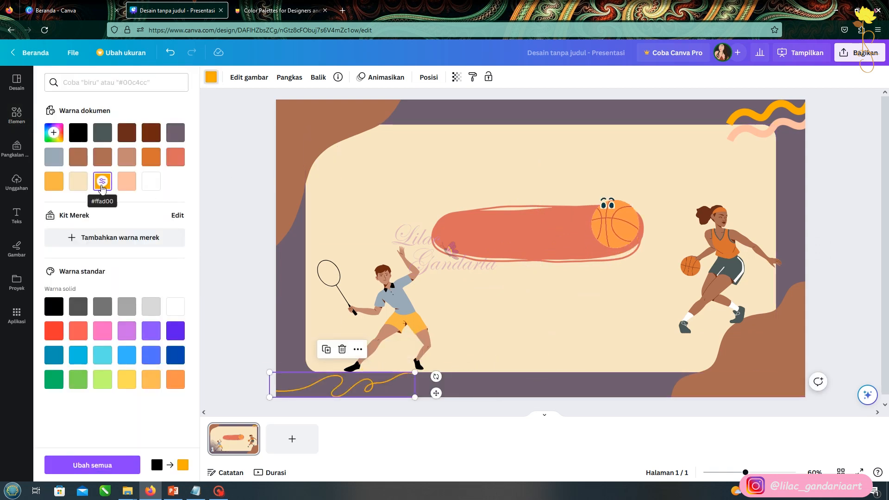
{"action": "mouse_move", "coordinate": [415, 372]}
{"action": "left_mouse_down"}
{"action": "mouse_move", "coordinate": [429, 371]}
{"action": "mouse_move", "coordinate": [435, 380]}
{"action": "mouse_move", "coordinate": [425, 384]}
{"action": "left_mouse_up"}
{"action": "left_click", "coordinate": [238, 230]}
{"action": "left_click", "coordinate": [258, 212]}
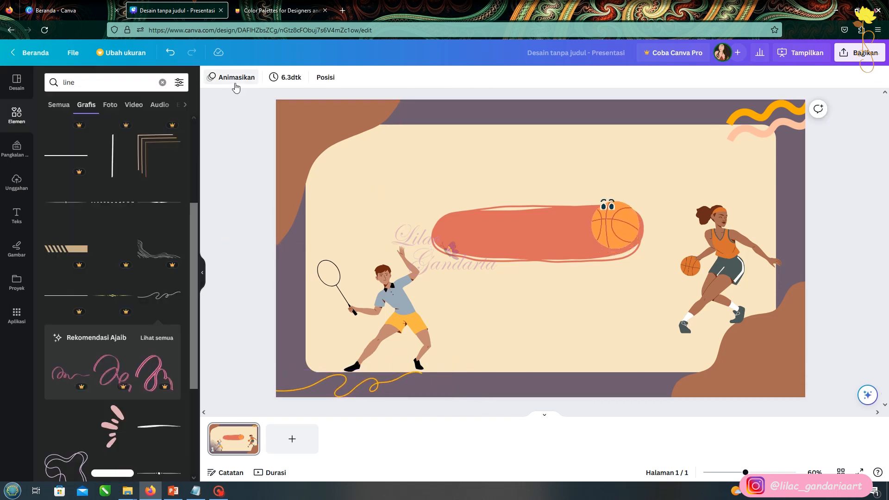
Step: Add a heading reading "Title Here" and color its text white
{"action": "left_click", "coordinate": [17, 216]}
{"action": "left_click", "coordinate": [109, 193]}
{"action": "type", "text": "Title Here"}
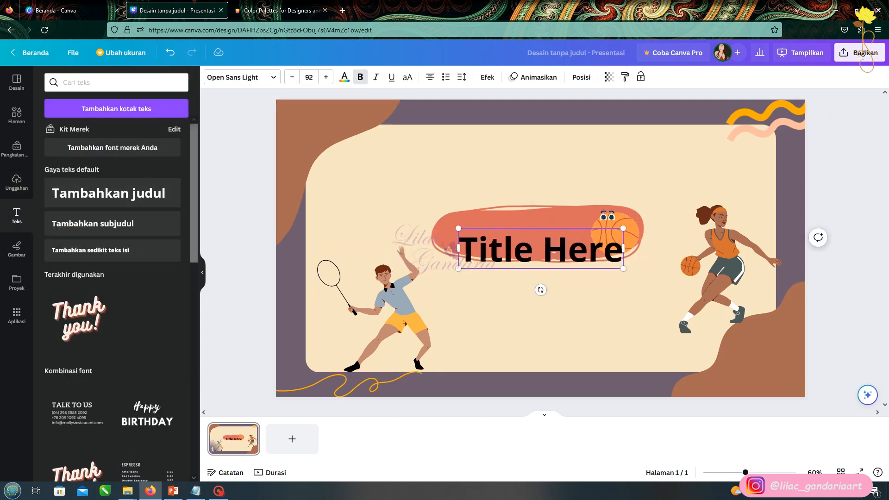
{"action": "key", "text": "ctrl+a"}
{"action": "left_click", "coordinate": [344, 77]}
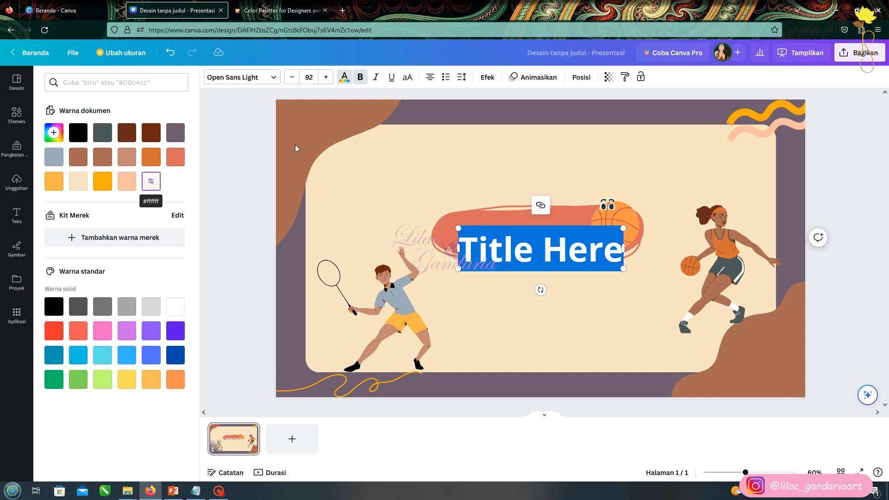
Step: Set the heading's font to Bukhari Script
{"action": "left_click", "coordinate": [240, 77]}
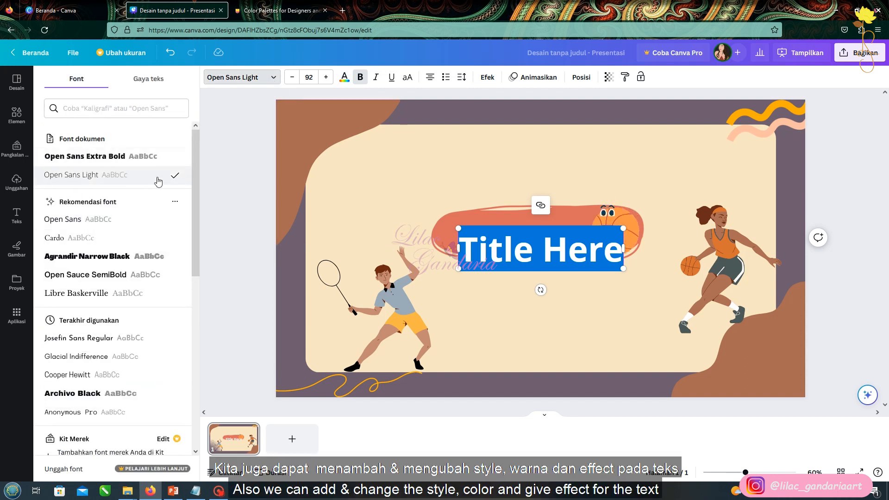
{"action": "scroll", "coordinate": [129, 261], "scroll_direction": "down", "scroll_amount": 10}
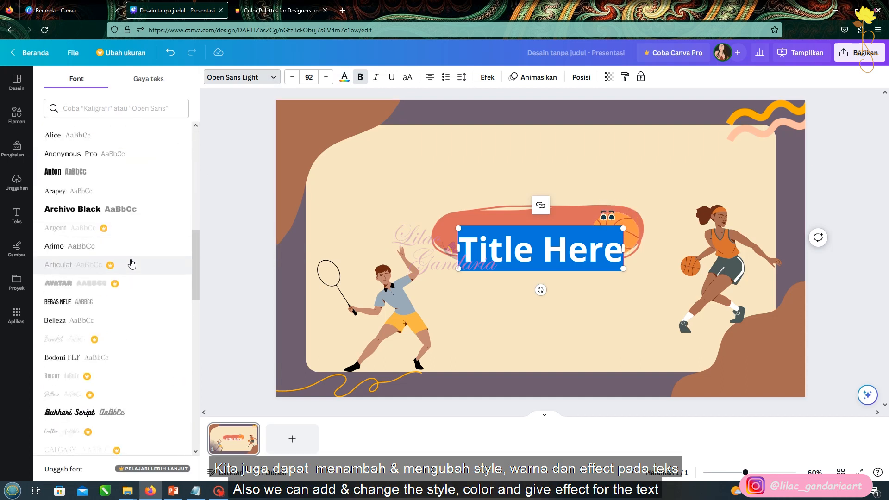
{"action": "scroll", "coordinate": [115, 264], "scroll_direction": "down", "scroll_amount": 3}
{"action": "left_click", "coordinate": [105, 294]}
Step: Move the heading up onto the red banner and shift the basketball with eyes slightly right
{"action": "left_click", "coordinate": [500, 250]}
{"action": "left_click", "coordinate": [502, 250]}
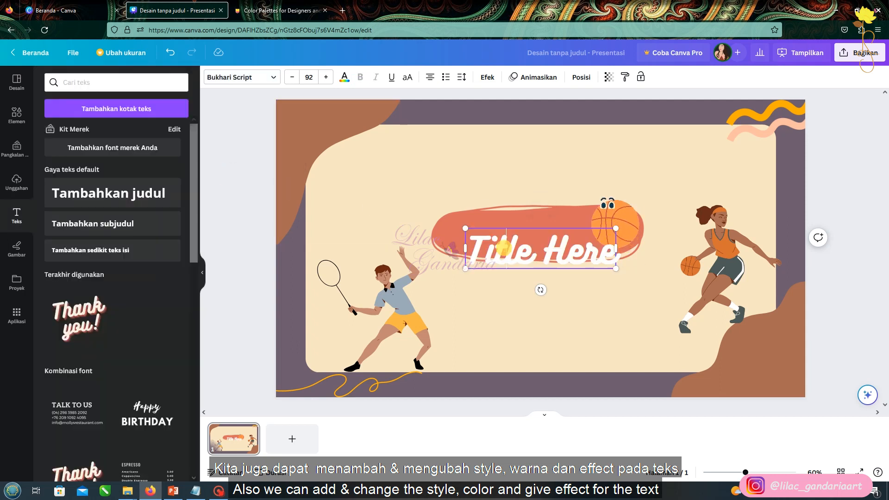
{"action": "left_click_drag", "start_coordinate": [514, 226], "coordinate": [495, 209]}
{"action": "left_click_drag", "start_coordinate": [625, 234], "coordinate": [635, 238]}
Step: Enlarge the red banner slightly around the heading and basketball, and nudge the heading to fit within it
{"action": "left_click", "coordinate": [438, 233]}
{"action": "left_click_drag", "start_coordinate": [430, 204], "coordinate": [416, 201]}
{"action": "left_click_drag", "start_coordinate": [588, 204], "coordinate": [594, 205]}
{"action": "left_click", "coordinate": [537, 233]}
{"action": "left_click_drag", "start_coordinate": [537, 233], "coordinate": [532, 232]}
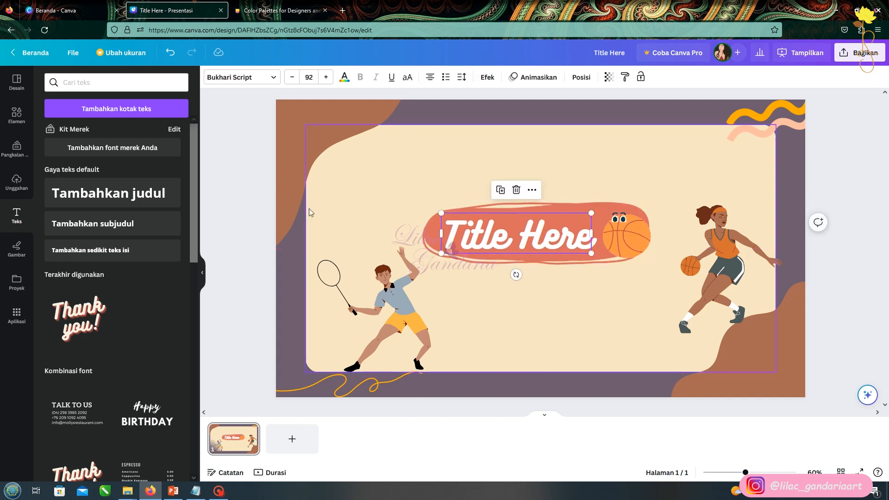
{"action": "left_click", "coordinate": [262, 182]}
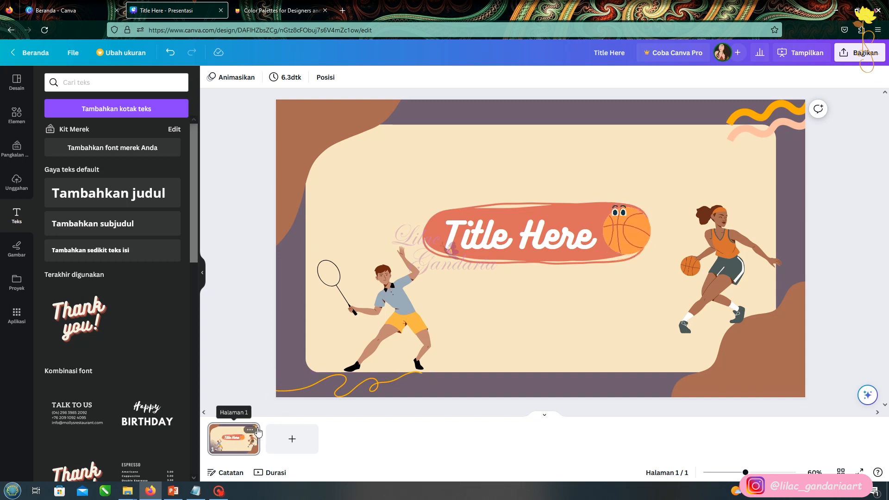
Step: Duplicate the title slide and move the heading on the copy up to the top of the cream rectangle
{"action": "left_click", "coordinate": [251, 429]}
{"action": "left_click", "coordinate": [306, 281]}
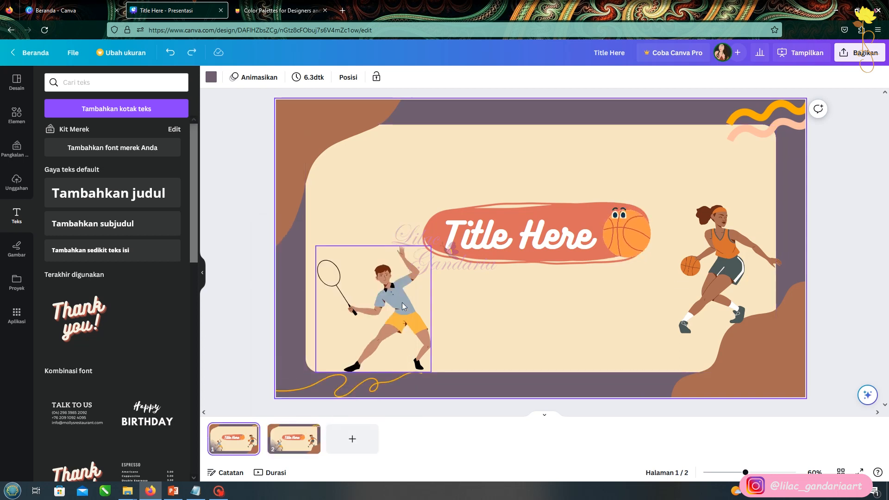
{"action": "left_click", "coordinate": [294, 439]}
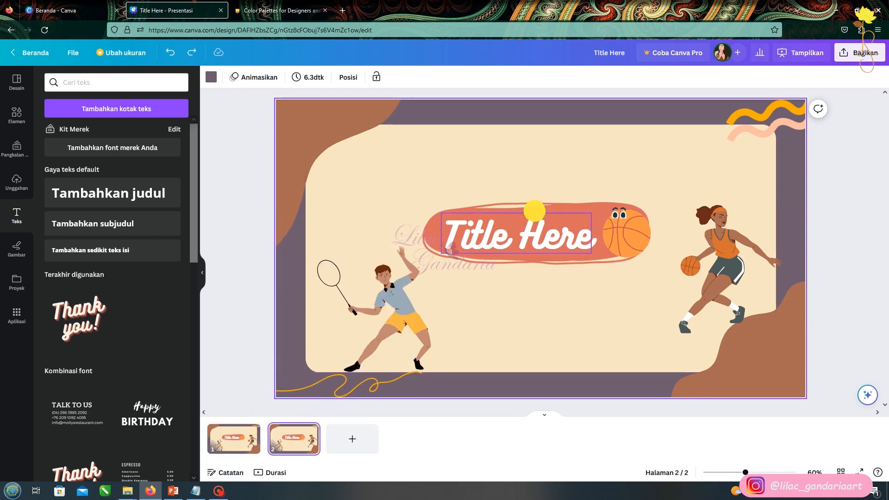
{"action": "left_click", "coordinate": [536, 215]}
{"action": "left_click_drag", "start_coordinate": [536, 216], "coordinate": [539, 137]}
Step: Delete the red banner, the basketball with eyes and the upper-right wavy lines from the second slide
{"action": "left_click", "coordinate": [517, 233]}
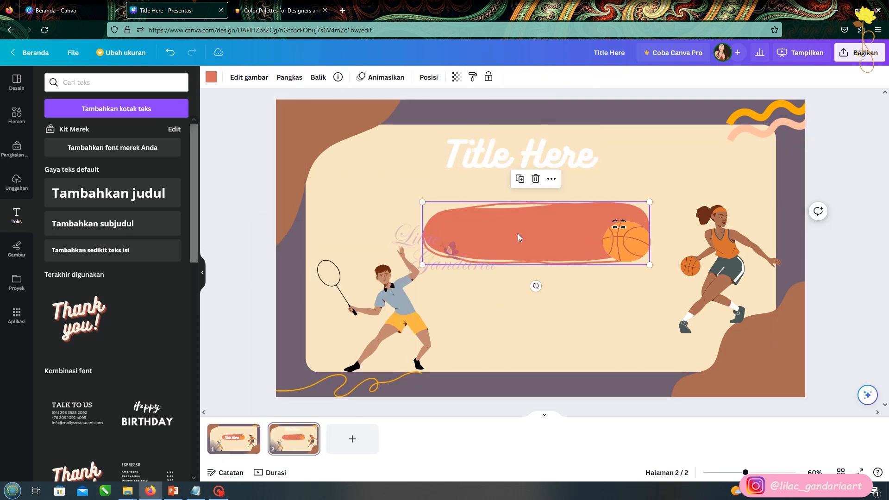
{"action": "key", "text": "Delete"}
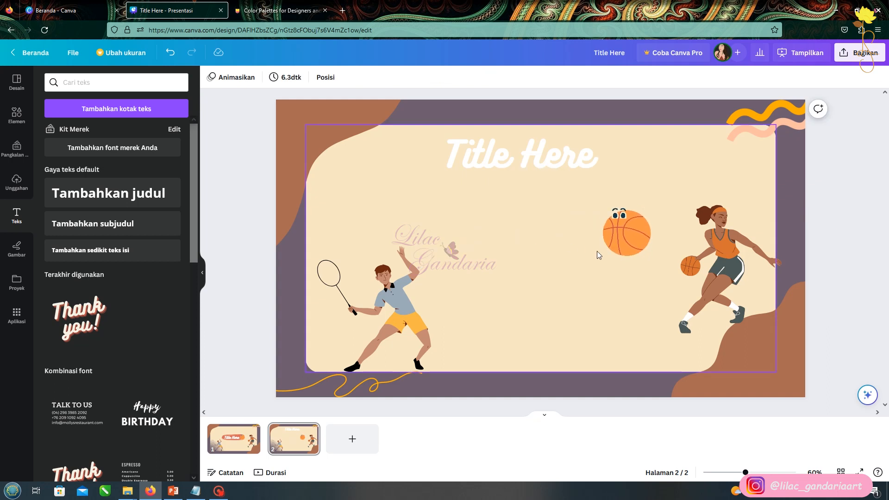
{"action": "left_click", "coordinate": [628, 241]}
{"action": "key", "text": "Delete"}
{"action": "left_click", "coordinate": [776, 118]}
{"action": "key", "text": "Delete"}
Step: Change the second slide's heading text to "Member"
{"action": "double_click", "coordinate": [536, 155]}
{"action": "type", "text": "Member"}
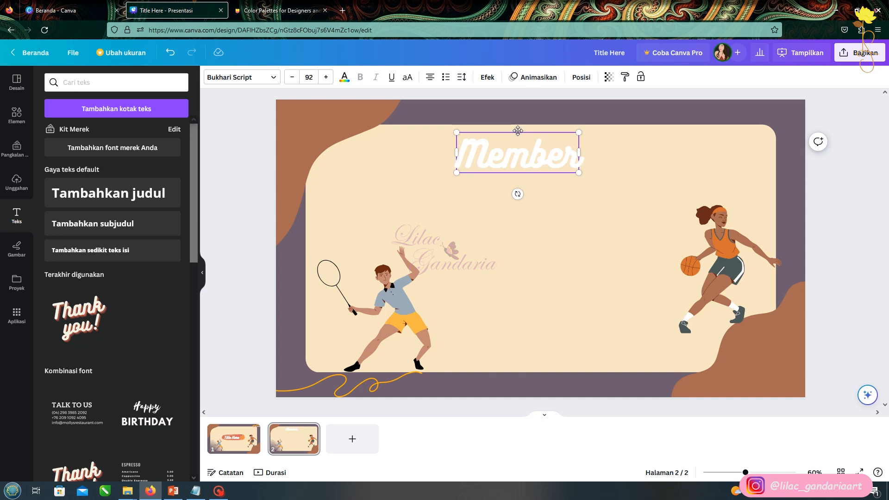
Step: Centre the "Member" heading horizontally near the top of the cream rectangle and recolor it amber
{"action": "left_click_drag", "start_coordinate": [531, 139], "coordinate": [546, 128]}
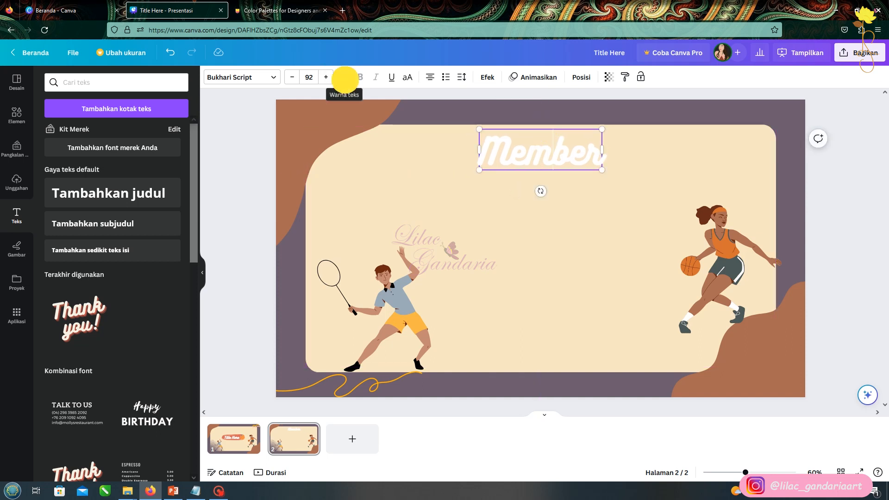
{"action": "left_click", "coordinate": [344, 79]}
{"action": "left_click", "coordinate": [151, 157]}
{"action": "double_click", "coordinate": [522, 138]}
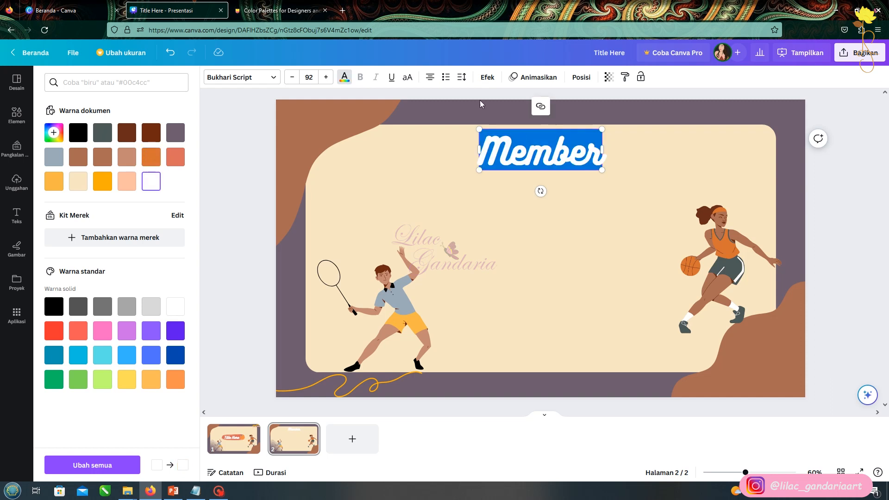
{"action": "left_click", "coordinate": [344, 79]}
{"action": "left_click", "coordinate": [345, 78]}
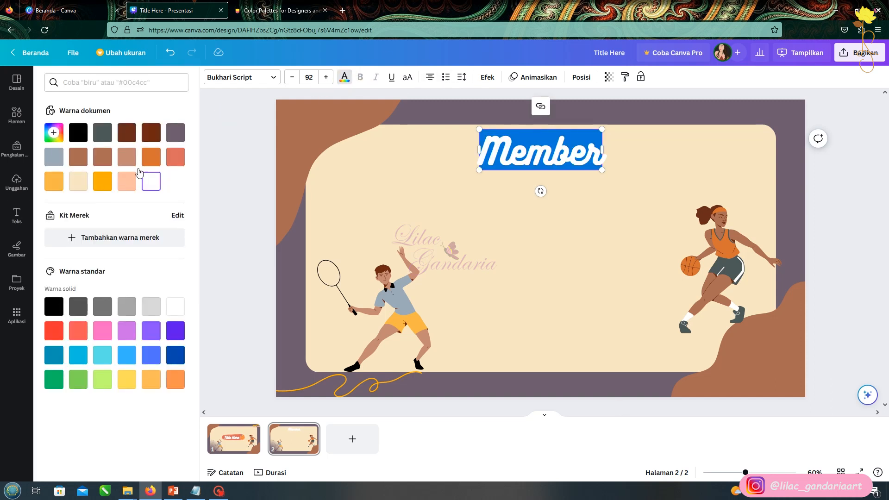
{"action": "left_click", "coordinate": [151, 157]}
{"action": "left_click", "coordinate": [221, 170]}
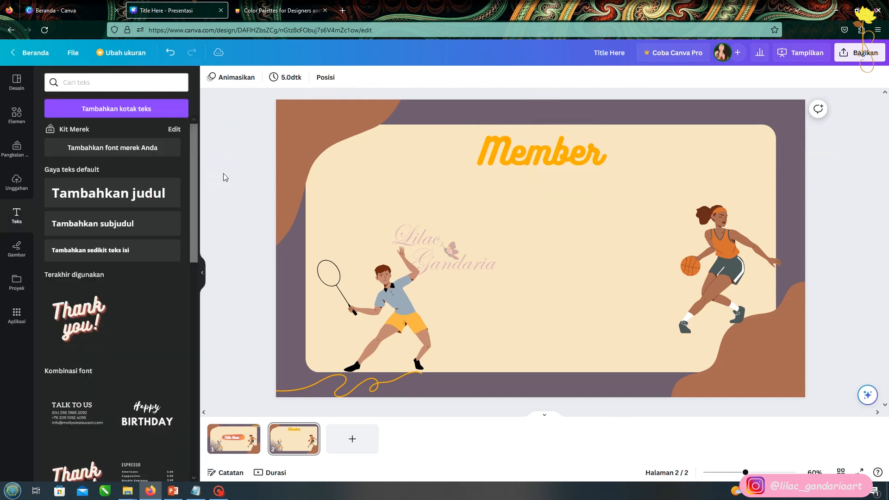
Step: Apply the Bayangan (shadow) effect to the "Member" heading and recolor its text dark orange
{"action": "left_click", "coordinate": [533, 152]}
{"action": "left_click", "coordinate": [487, 77]}
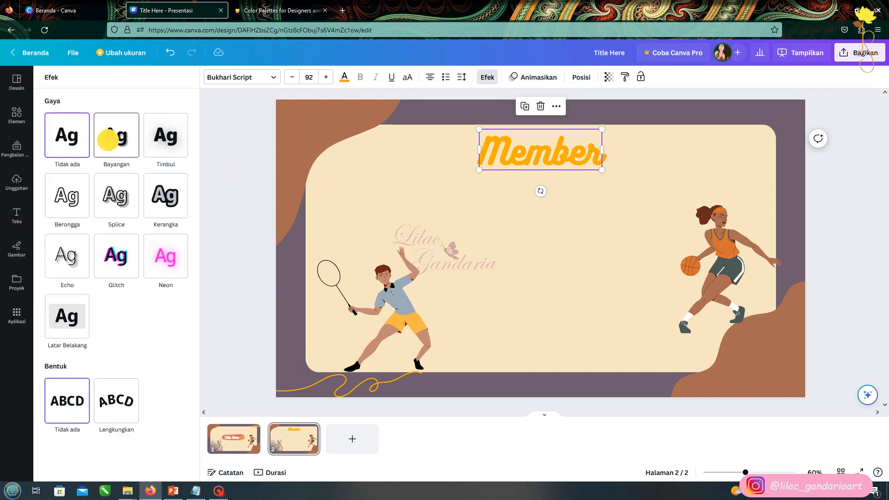
{"action": "left_click", "coordinate": [108, 139]}
{"action": "left_click", "coordinate": [344, 76]}
{"action": "left_click", "coordinate": [152, 157]}
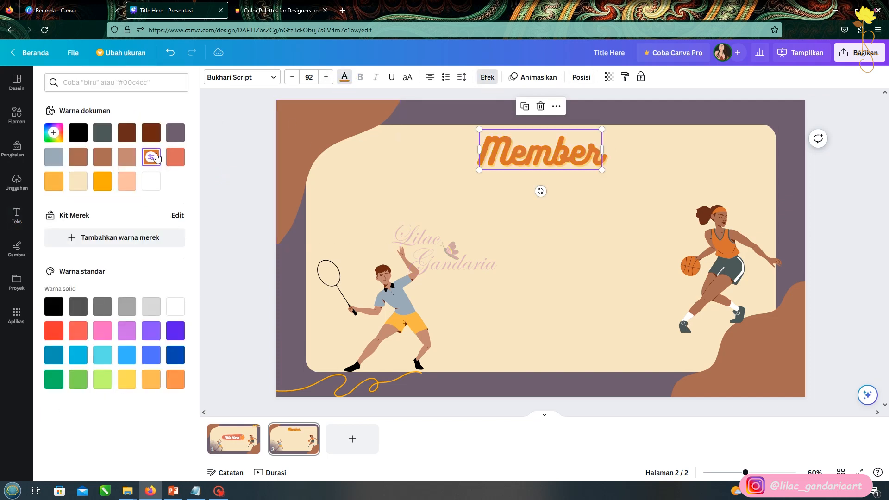
{"action": "left_click", "coordinate": [227, 156]}
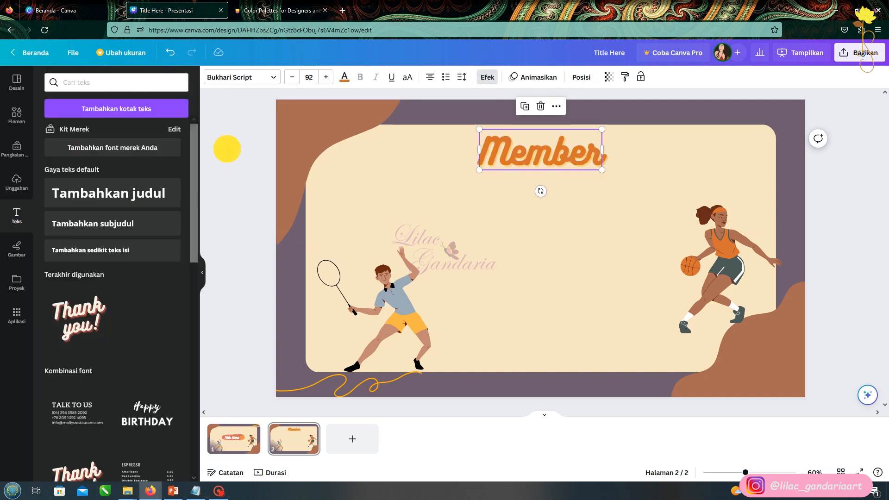
Step: Shrink the badminton player and move it inward to just left of the slide's centre
{"action": "left_click", "coordinate": [427, 273]}
{"action": "left_click_drag", "start_coordinate": [435, 248], "coordinate": [384, 291]}
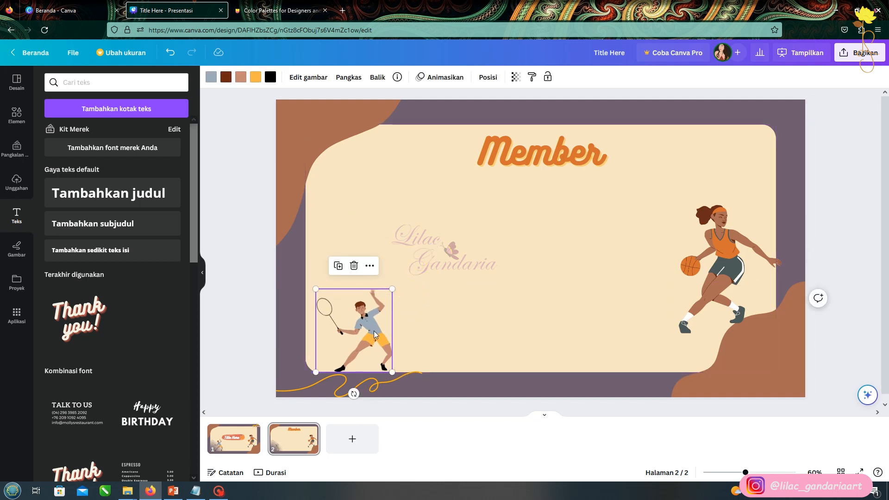
{"action": "left_click_drag", "start_coordinate": [372, 335], "coordinate": [472, 296]}
{"action": "left_click_drag", "start_coordinate": [491, 250], "coordinate": [507, 234]}
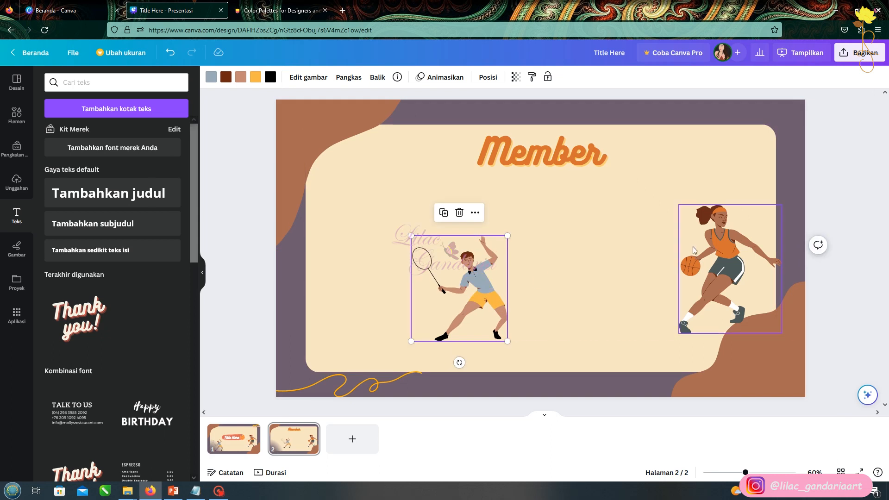
Step: Shrink the basketball player and move it inward to just below the "Member" heading
{"action": "left_click", "coordinate": [705, 240]}
{"action": "left_click_drag", "start_coordinate": [679, 204], "coordinate": [710, 248]}
{"action": "left_click_drag", "start_coordinate": [740, 293], "coordinate": [594, 229]}
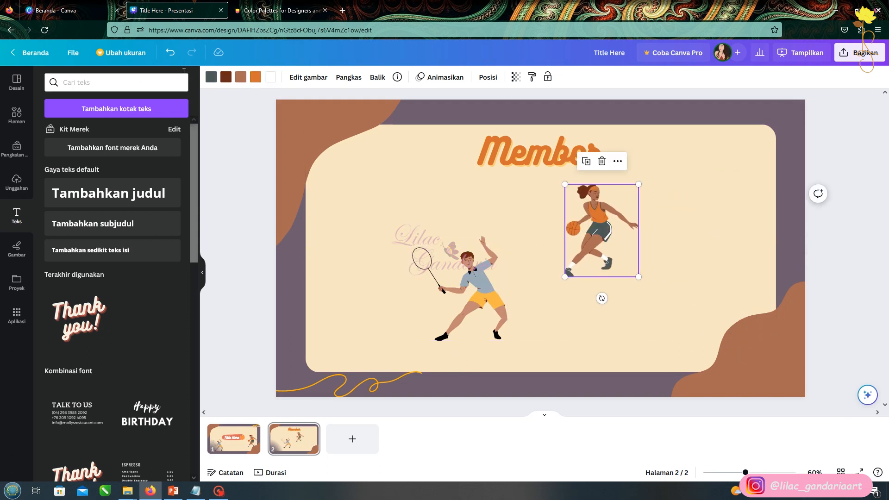
Step: Search the elements for "sports" graphics, add the basketball player and open all recommendations similar to it
{"action": "left_click", "coordinate": [16, 113]}
{"action": "left_click", "coordinate": [136, 82]}
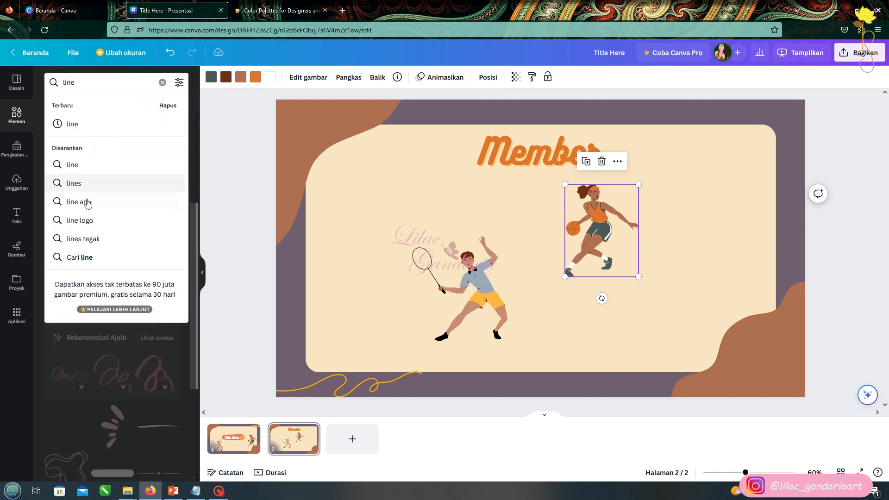
{"action": "left_click", "coordinate": [162, 83]}
{"action": "type", "text": "spo"}
{"action": "left_click", "coordinate": [91, 124]}
{"action": "left_click", "coordinate": [164, 154]}
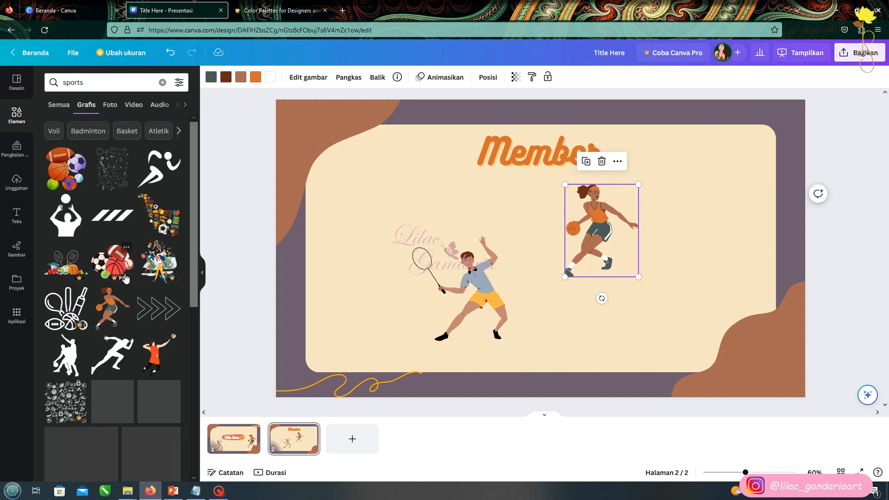
{"action": "left_click", "coordinate": [133, 297]}
{"action": "left_click", "coordinate": [162, 353]}
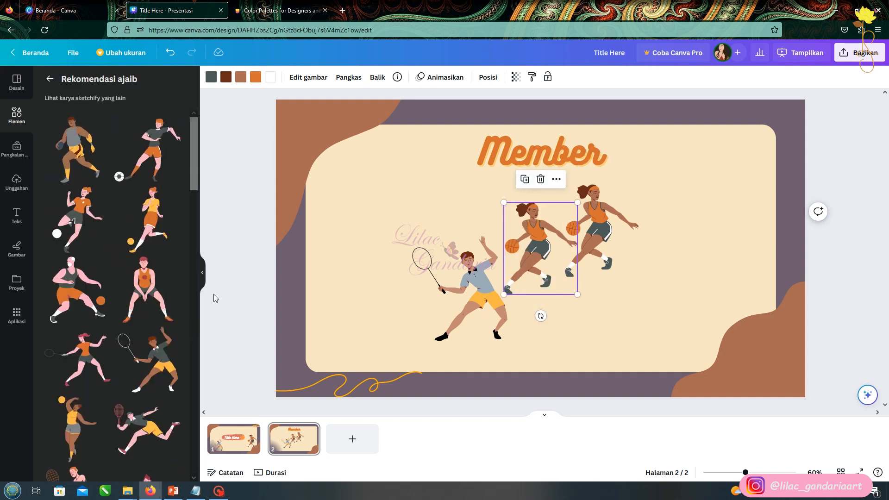
Step: Add the ribbon gymnast and the jumping player in an orange shirt, placing the jumping player on the slide's left side
{"action": "scroll", "coordinate": [146, 234], "scroll_direction": "down", "scroll_amount": 3}
{"action": "scroll", "coordinate": [117, 332], "scroll_direction": "down", "scroll_amount": 2}
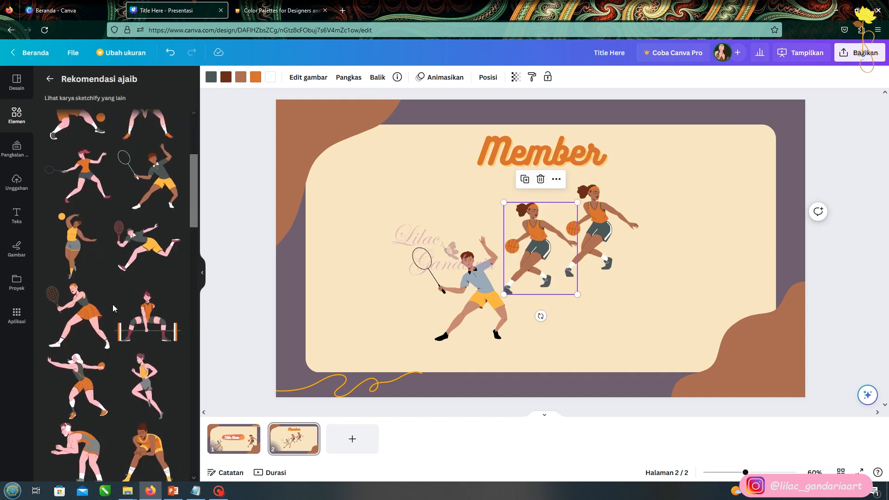
{"action": "scroll", "coordinate": [112, 304], "scroll_direction": "down", "scroll_amount": 10}
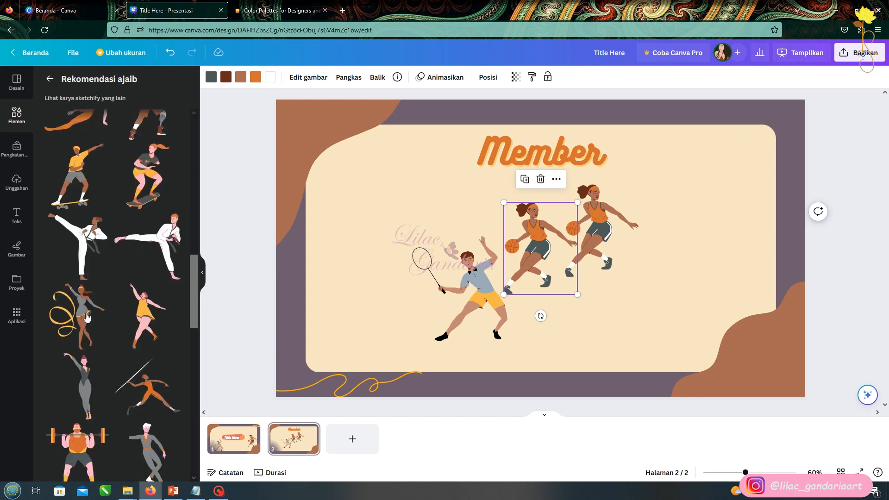
{"action": "left_click", "coordinate": [87, 317]}
{"action": "scroll", "coordinate": [113, 322], "scroll_direction": "down", "scroll_amount": 6}
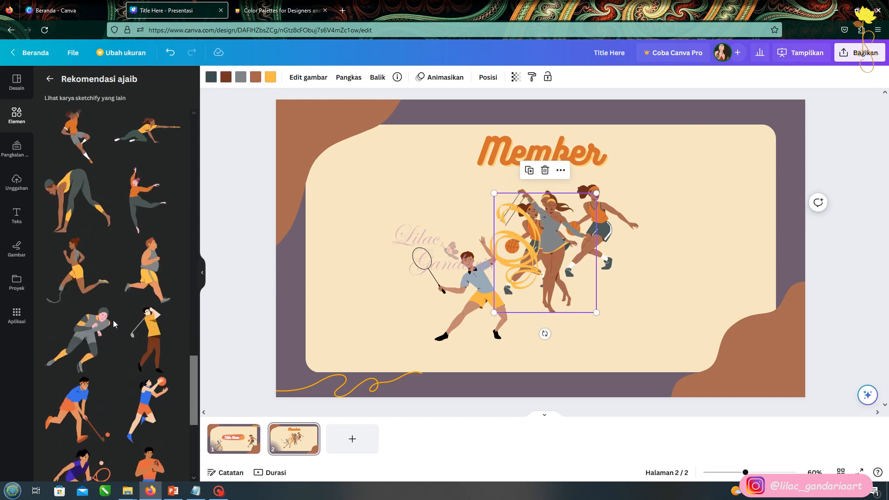
{"action": "scroll", "coordinate": [114, 324], "scroll_direction": "up", "scroll_amount": 5}
{"action": "left_click", "coordinate": [78, 378]}
{"action": "left_click_drag", "start_coordinate": [541, 258], "coordinate": [369, 257]}
Step: Delete the extra basketball player and move the ribbon gymnast to the right side of the cream rectangle
{"action": "left_click", "coordinate": [525, 240]}
{"action": "key", "text": "Delete"}
{"action": "left_click", "coordinate": [559, 247]}
{"action": "left_click", "coordinate": [568, 231]}
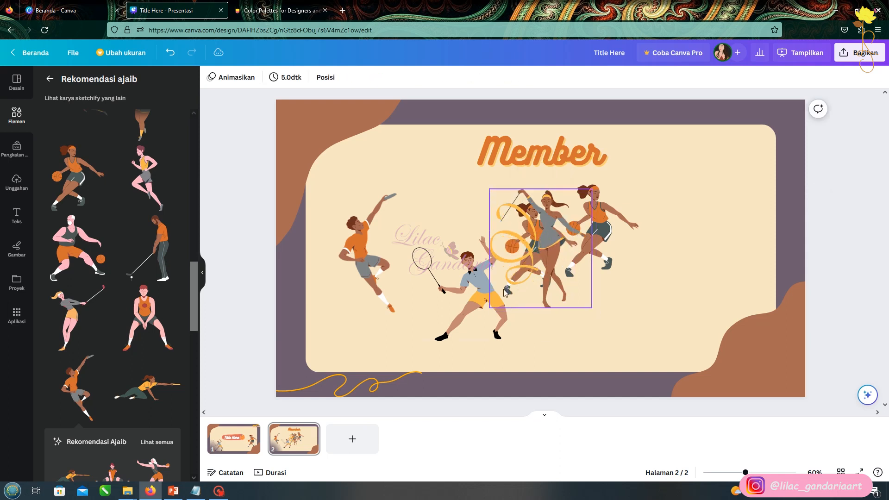
{"action": "key", "text": "Delete"}
{"action": "left_click_drag", "start_coordinate": [562, 243], "coordinate": [712, 242]}
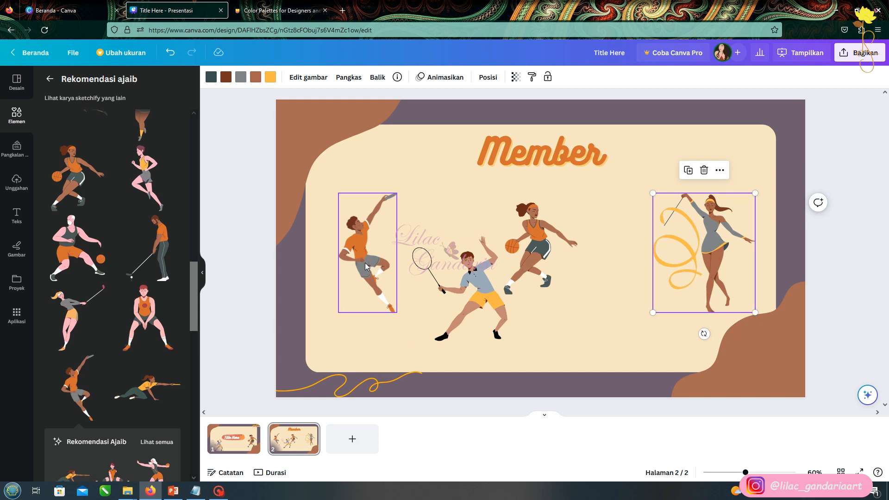
Step: Spread the players out: jumping player to the upper left, badminton player slightly lower, basketball player up and to the right
{"action": "left_click_drag", "start_coordinate": [358, 260], "coordinate": [337, 246]}
{"action": "left_click_drag", "start_coordinate": [482, 298], "coordinate": [475, 303]}
{"action": "left_click_drag", "start_coordinate": [358, 244], "coordinate": [356, 217]}
{"action": "left_click_drag", "start_coordinate": [536, 255], "coordinate": [562, 242]}
Step: Shrink the brown shape in the slide's lower-right corner, then shrink the ribbon gymnast slightly and shift it above that shape
{"action": "left_click", "coordinate": [784, 356]}
{"action": "left_click_drag", "start_coordinate": [672, 283], "coordinate": [705, 312]}
{"action": "left_click_drag", "start_coordinate": [701, 229], "coordinate": [710, 239]}
{"action": "left_click_drag", "start_coordinate": [665, 204], "coordinate": [677, 220]}
{"action": "left_click", "coordinate": [572, 230]}
Step: Recolor the jumping player's orange shirt amber and his grey shorts black
{"action": "left_click", "coordinate": [335, 215]}
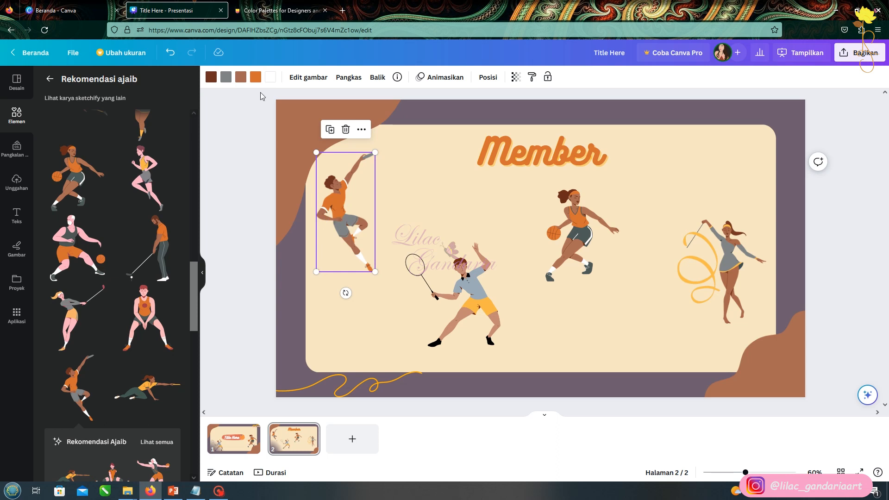
{"action": "left_click", "coordinate": [255, 76]}
{"action": "left_click", "coordinate": [175, 206]}
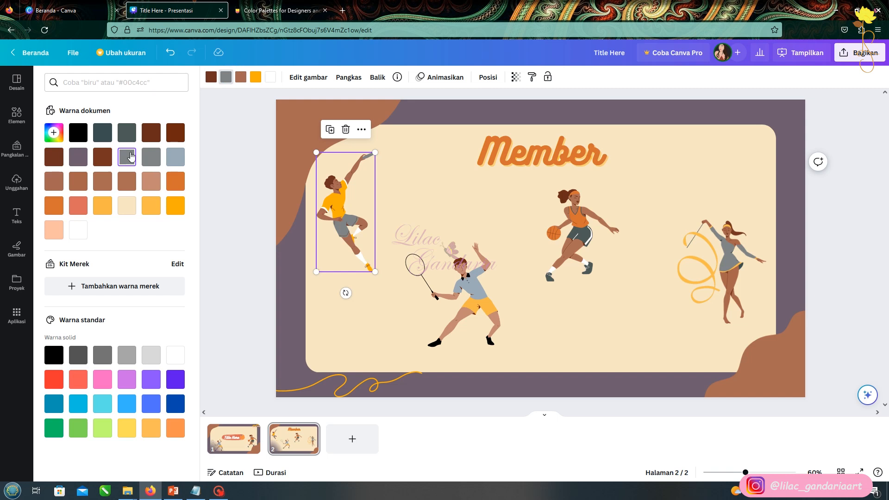
{"action": "left_click", "coordinate": [78, 133]}
Step: Recolor the ribbon gymnast's dark costume trim a custom plum pink, keeping her hair brown
{"action": "left_click", "coordinate": [730, 264]}
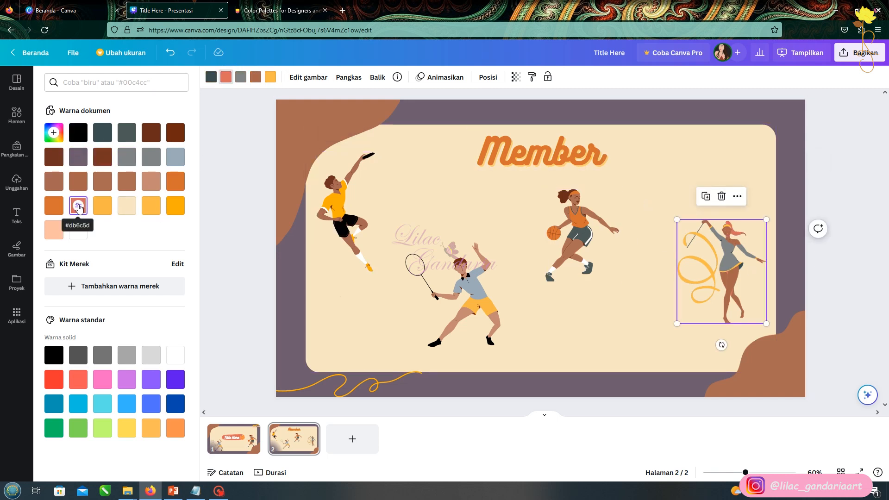
{"action": "left_click", "coordinate": [227, 77]}
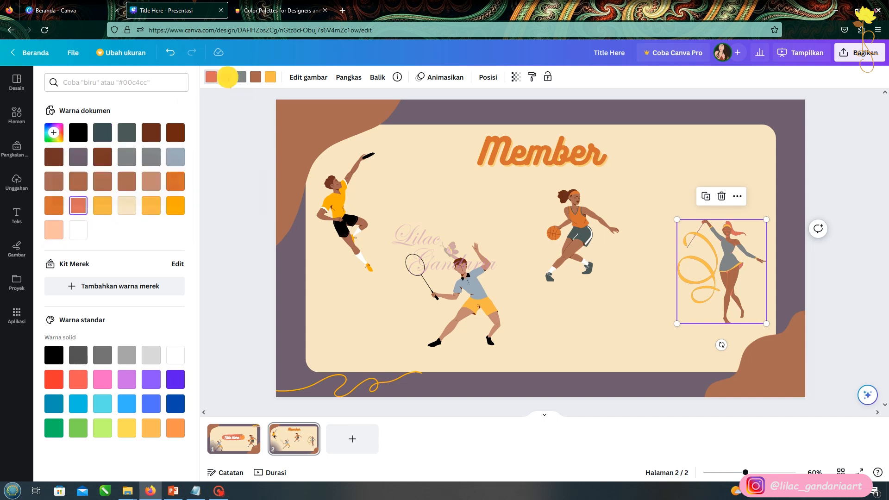
{"action": "left_click", "coordinate": [99, 154]}
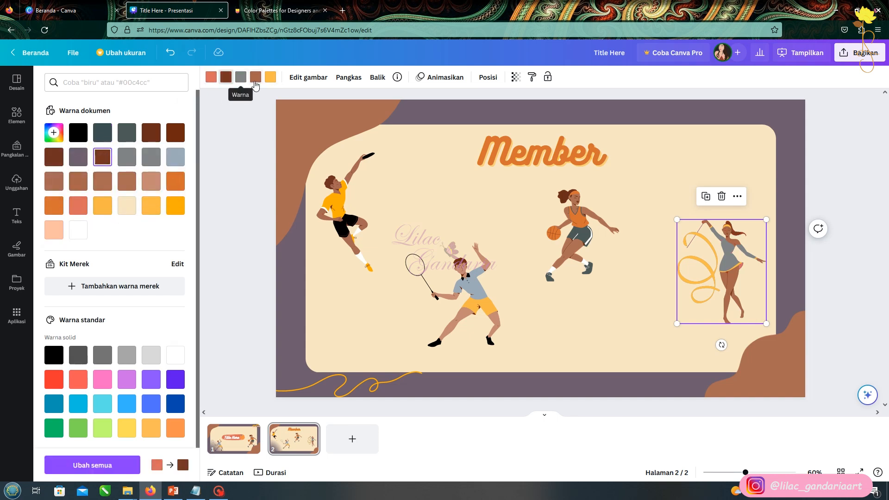
{"action": "left_click", "coordinate": [213, 83]}
{"action": "left_click", "coordinate": [54, 133]}
{"action": "left_click", "coordinate": [133, 170]}
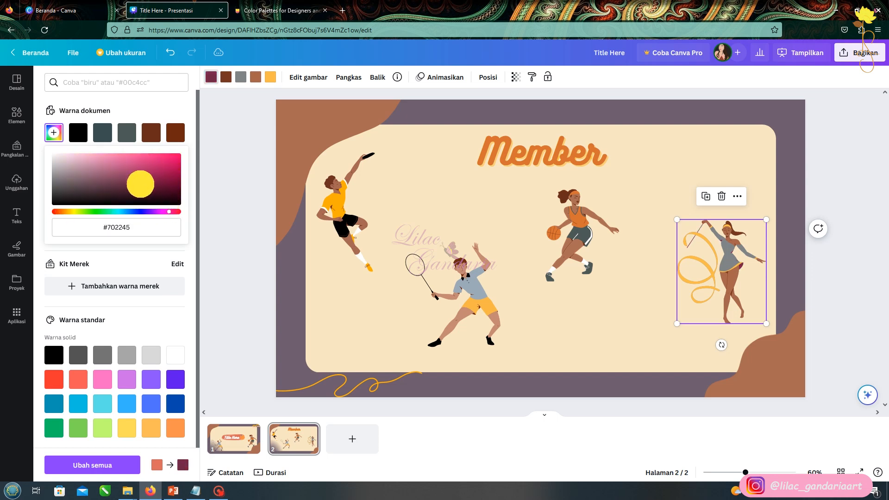
{"action": "left_click", "coordinate": [256, 79]}
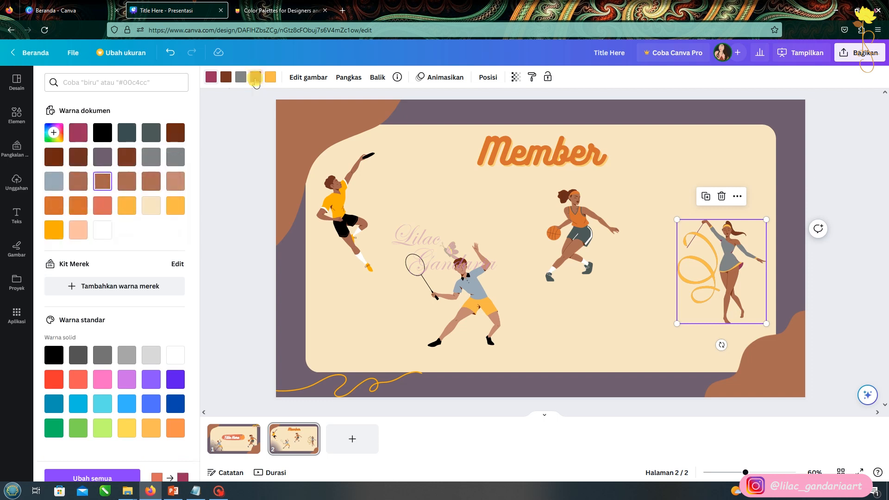
{"action": "left_click", "coordinate": [256, 80]}
{"action": "left_click", "coordinate": [256, 82]}
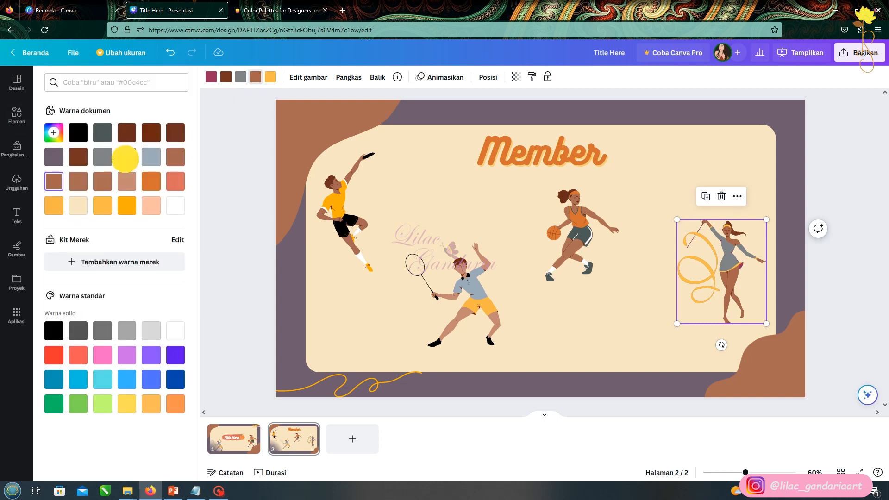
{"action": "left_click", "coordinate": [128, 157]}
{"action": "left_click_drag", "start_coordinate": [143, 175], "coordinate": [137, 168]}
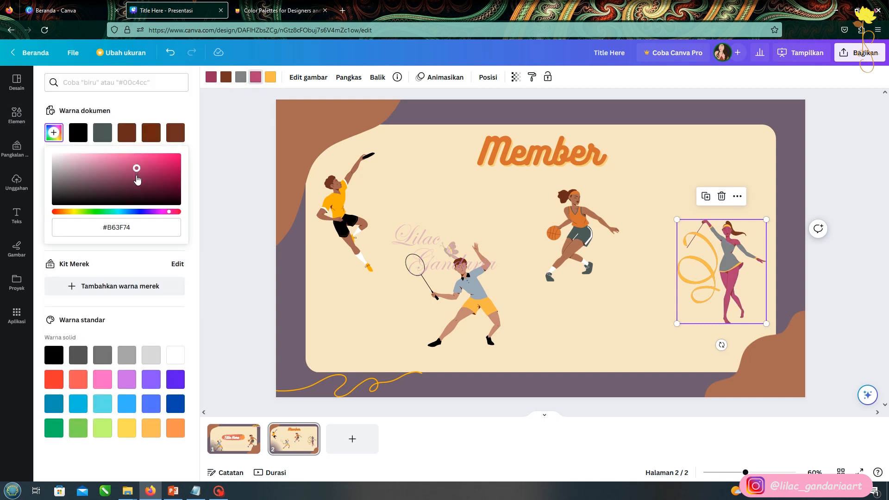
{"action": "left_click", "coordinate": [222, 171]}
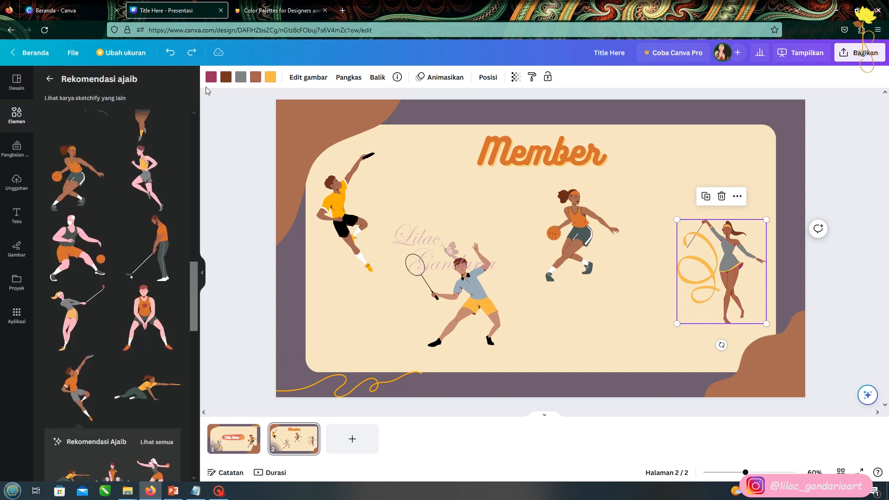
Step: Recolor the ribbon gymnast's grey leotard pink (#C25083) and her skin a lighter brown
{"action": "left_click", "coordinate": [241, 77]}
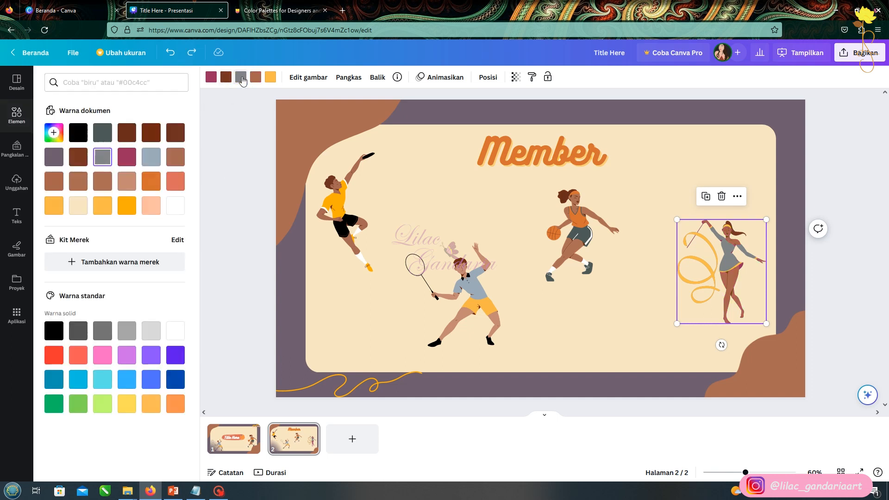
{"action": "left_click", "coordinate": [126, 157]}
{"action": "left_click", "coordinate": [126, 157]}
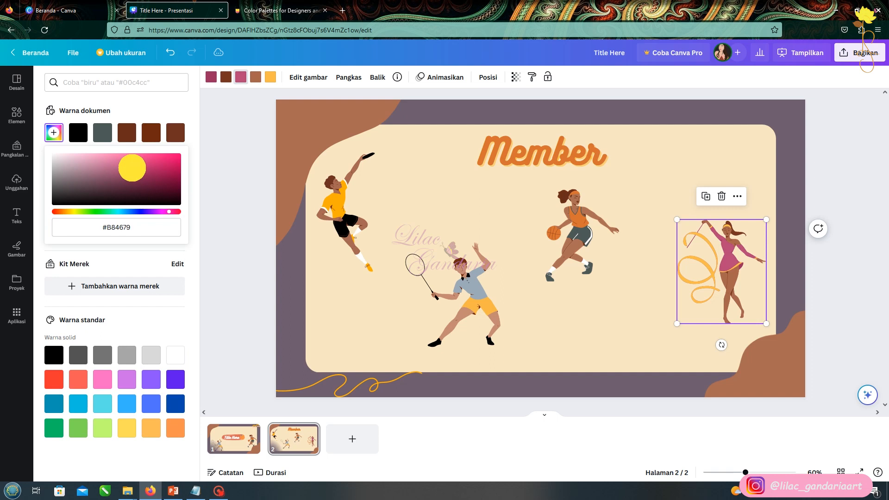
{"action": "left_click_drag", "start_coordinate": [131, 168], "coordinate": [128, 167]}
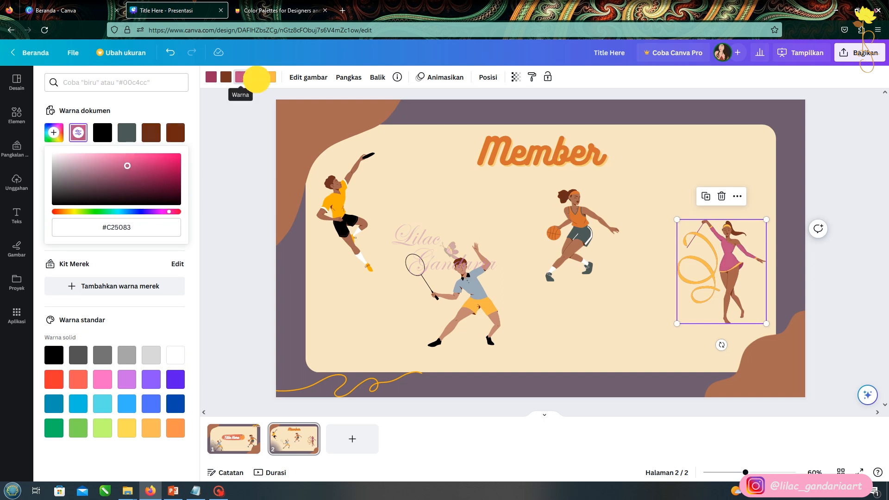
{"action": "left_click", "coordinate": [256, 77]}
{"action": "left_click", "coordinate": [150, 181]}
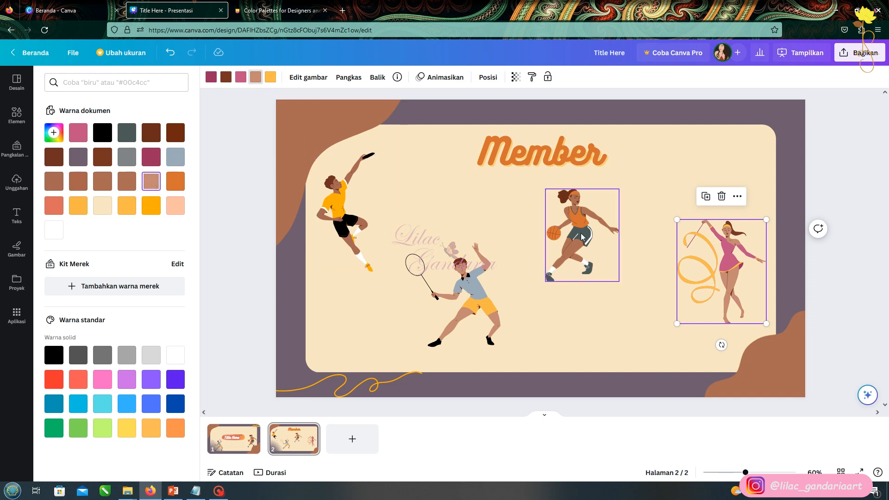
Step: Nudge the basketball player slightly right, the badminton player slightly left and the jumping player slightly up
{"action": "left_click_drag", "start_coordinate": [582, 236], "coordinate": [585, 236]}
{"action": "left_click", "coordinate": [432, 254]}
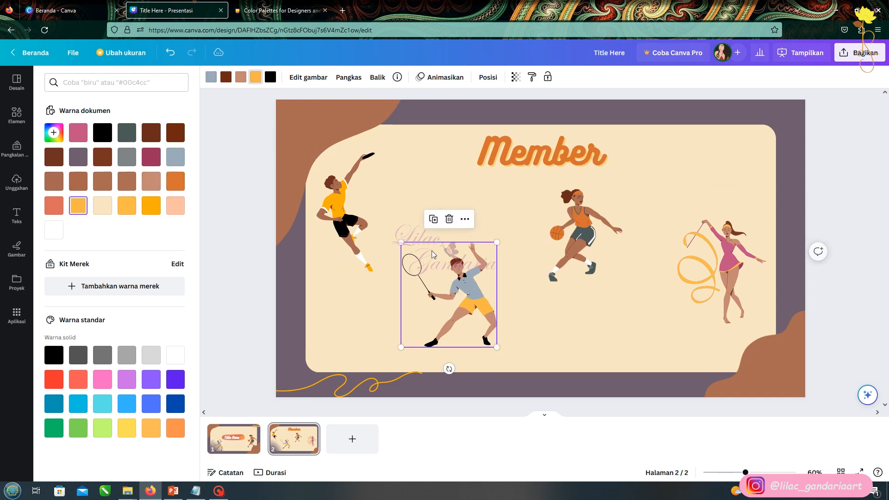
{"action": "left_click", "coordinate": [364, 217]}
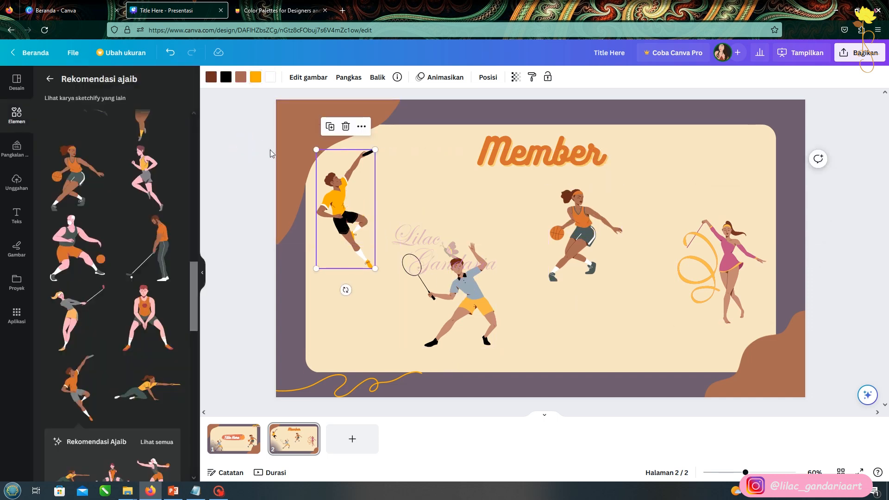
Step: Add a rounded rectangle labelled "Member's name" beneath the basketball player and flatten it into a slim name label
{"action": "left_click", "coordinate": [48, 82]}
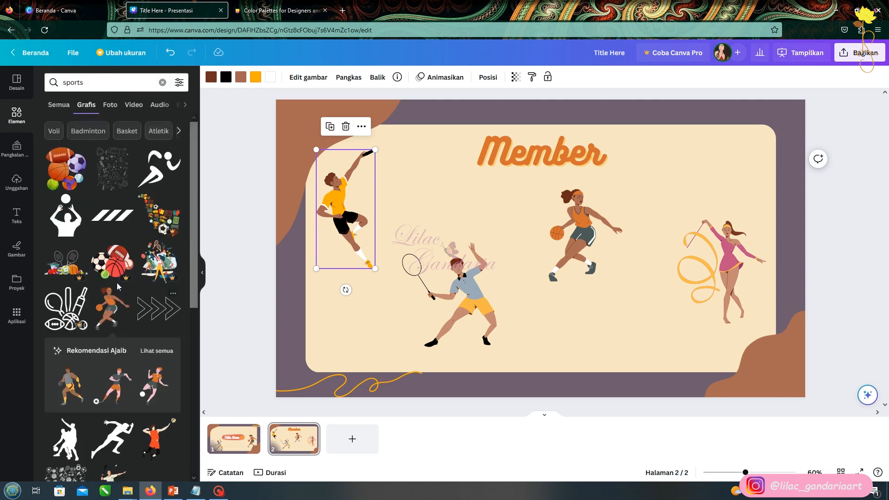
{"action": "left_click", "coordinate": [161, 83]}
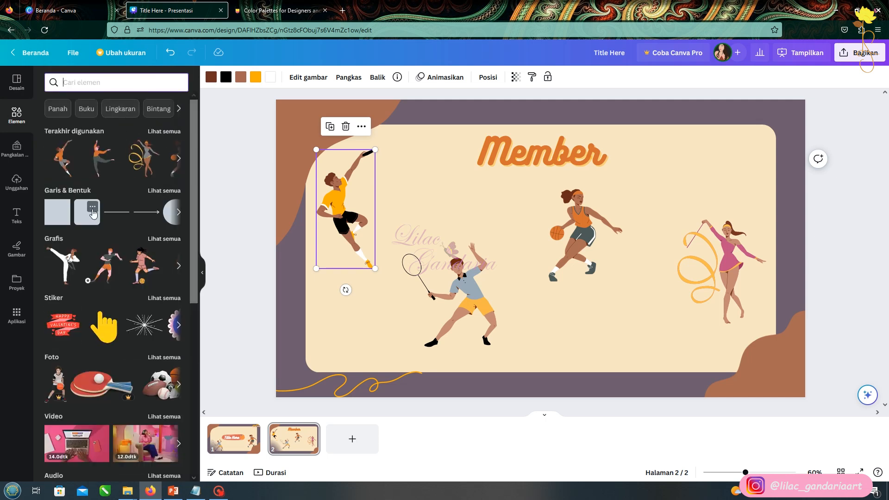
{"action": "left_click", "coordinate": [165, 190]}
{"action": "left_click", "coordinate": [97, 284]}
{"action": "left_click_drag", "start_coordinate": [540, 199], "coordinate": [611, 280]}
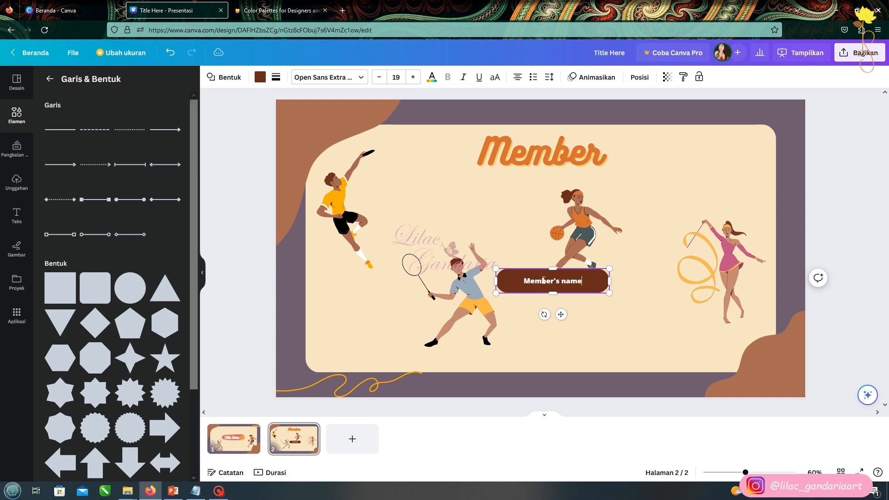
{"action": "left_click_drag", "start_coordinate": [553, 276], "coordinate": [553, 276]}
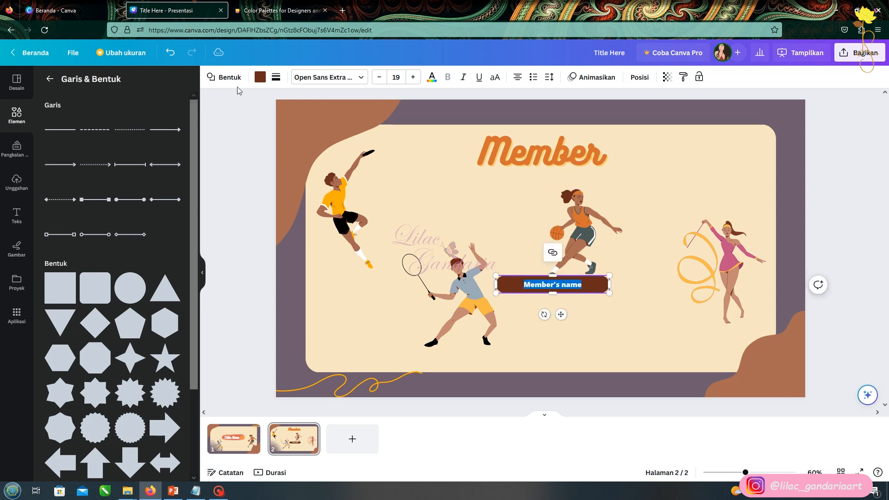
Step: Set the "Member's name" label's font to Josefin Sans Regular
{"action": "left_click", "coordinate": [359, 77]}
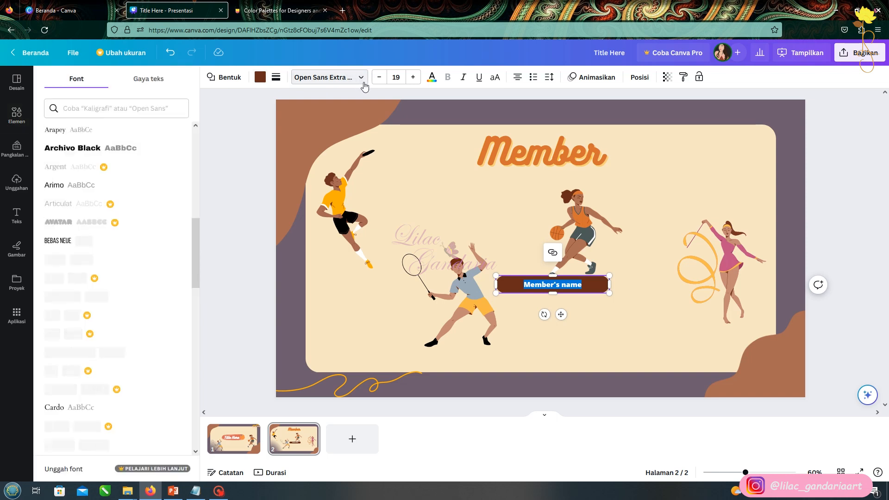
{"action": "left_click", "coordinate": [77, 188]}
{"action": "scroll", "coordinate": [72, 356], "scroll_direction": "down", "scroll_amount": 5}
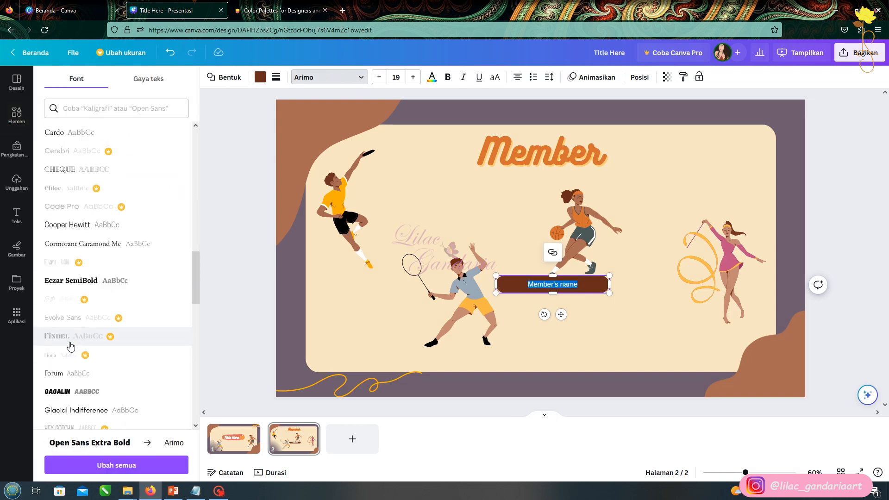
{"action": "scroll", "coordinate": [73, 344], "scroll_direction": "up", "scroll_amount": 6}
{"action": "scroll", "coordinate": [78, 333], "scroll_direction": "up", "scroll_amount": 5}
{"action": "left_click", "coordinate": [78, 219]}
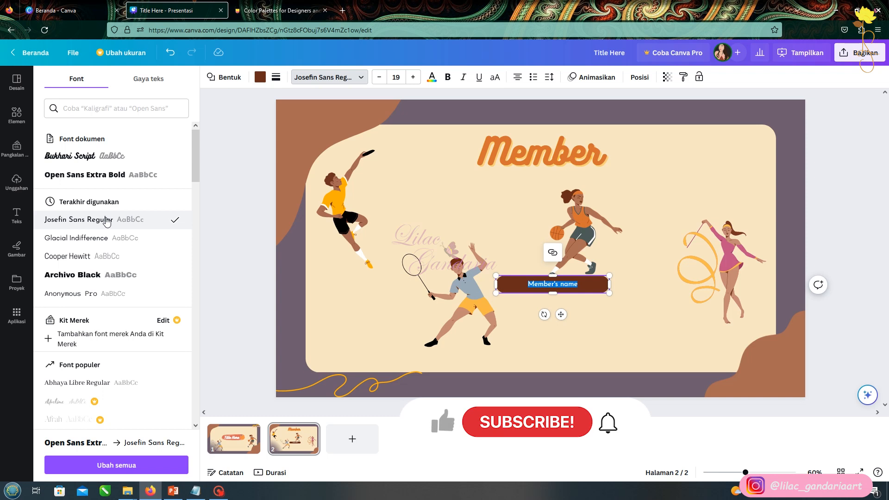
{"action": "key", "text": "Escape"}
Step: Move the name label beneath the jumping player, narrow it, and place a copy beneath the slightly repositioned badminton player
{"action": "left_click_drag", "start_coordinate": [581, 281], "coordinate": [426, 293]}
{"action": "left_click_drag", "start_coordinate": [449, 294], "coordinate": [394, 280]}
{"action": "left_click_drag", "start_coordinate": [465, 292], "coordinate": [472, 301]}
{"action": "left_click_drag", "start_coordinate": [398, 281], "coordinate": [490, 364]}
{"action": "key", "text": "ctrl+d"}
{"action": "left_click", "coordinate": [488, 309]}
{"action": "left_click_drag", "start_coordinate": [488, 309], "coordinate": [494, 283]}
Step: Place copies of the name label beneath the basketball player and the ribbon gymnast, adjusting both athletes to sit above them
{"action": "left_click_drag", "start_coordinate": [498, 361], "coordinate": [613, 296]}
{"action": "left_click_drag", "start_coordinate": [587, 235], "coordinate": [593, 239]}
{"action": "left_click", "coordinate": [497, 358]}
{"action": "key", "text": "ctrl+d"}
{"action": "left_click_drag", "start_coordinate": [498, 365], "coordinate": [732, 348]}
{"action": "left_click_drag", "start_coordinate": [734, 316], "coordinate": [715, 316]}
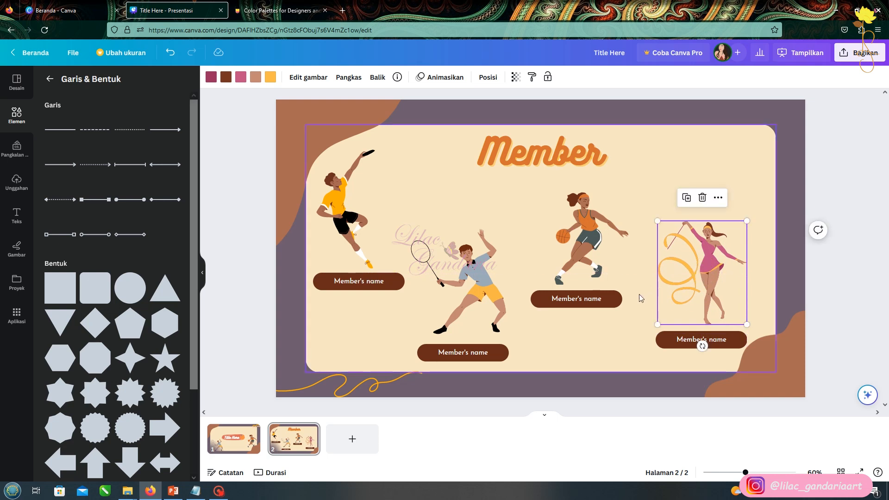
Step: Move the basketball player slightly up, then shrink the "Member" title and shift it nearer the cream panel's upper edge
{"action": "left_click", "coordinate": [603, 267]}
{"action": "double_click", "coordinate": [606, 268]}
{"action": "key", "text": "Escape"}
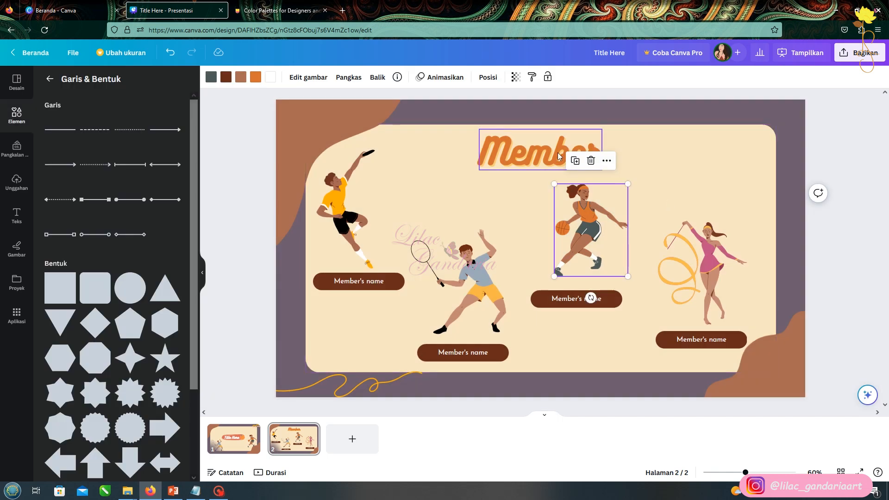
{"action": "left_click", "coordinate": [595, 148]}
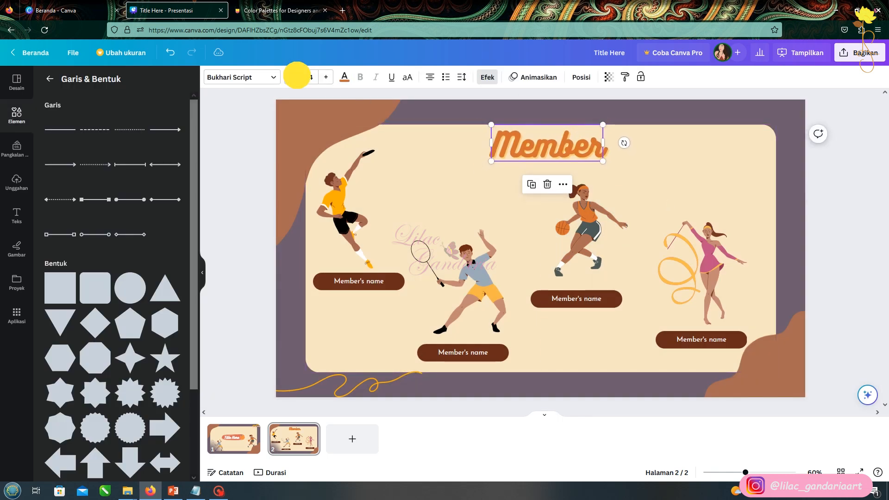
Step: Align the basketball player's and gymnast's labels with the jumping and badminton players' labels respectively, keeping each athlete above its label
{"action": "left_click", "coordinate": [597, 216]}
{"action": "left_click_drag", "start_coordinate": [608, 303], "coordinate": [613, 285]}
{"action": "left_click", "coordinate": [757, 363]}
{"action": "left_click_drag", "start_coordinate": [704, 311], "coordinate": [720, 323]}
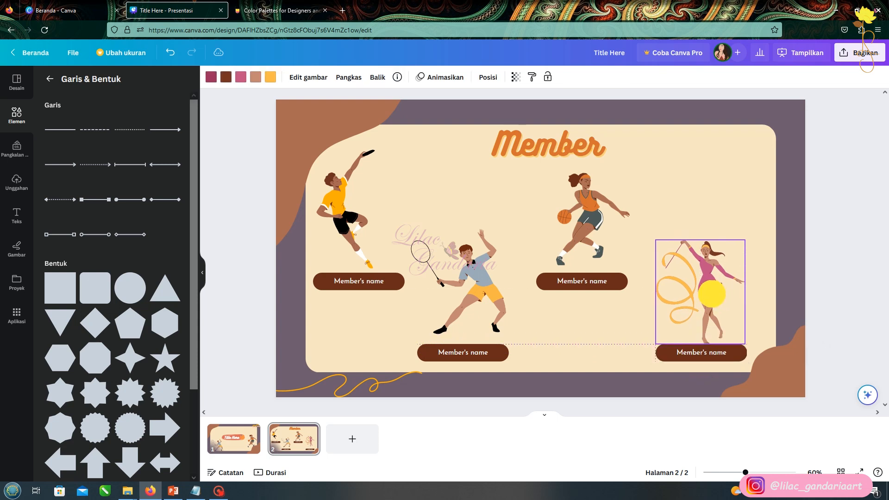
{"action": "left_click", "coordinate": [824, 192]}
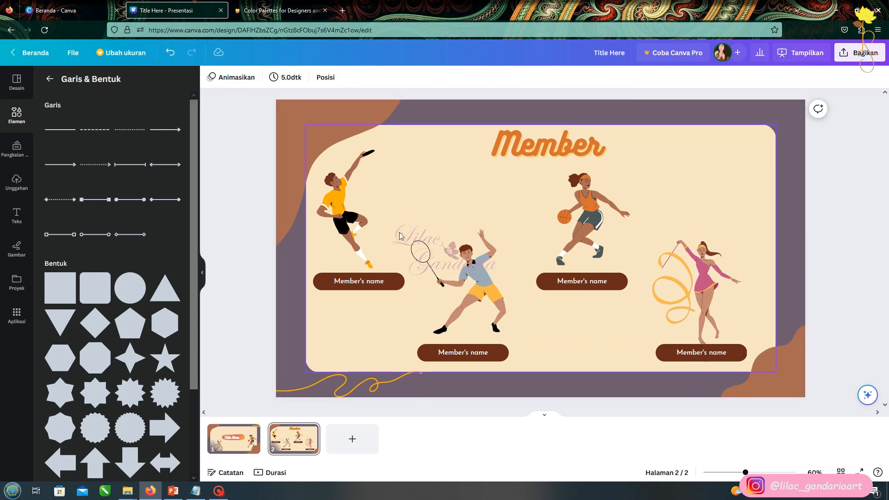
Step: Recolor the name labels to match the outfits: amber for the jumper, grey-blue for badminton, orange for basketball, pink for the gymnast
{"action": "left_click", "coordinate": [356, 283]}
{"action": "left_click", "coordinate": [262, 77]}
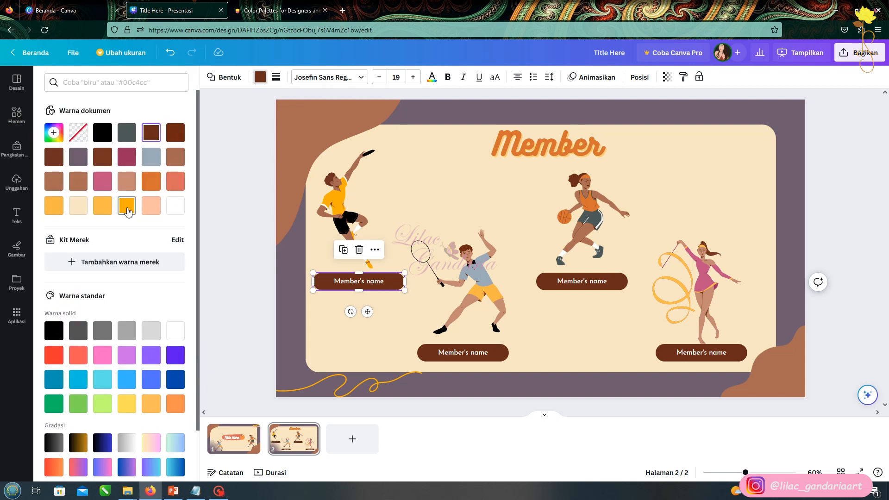
{"action": "left_click", "coordinate": [110, 209]}
{"action": "left_click", "coordinate": [490, 351]}
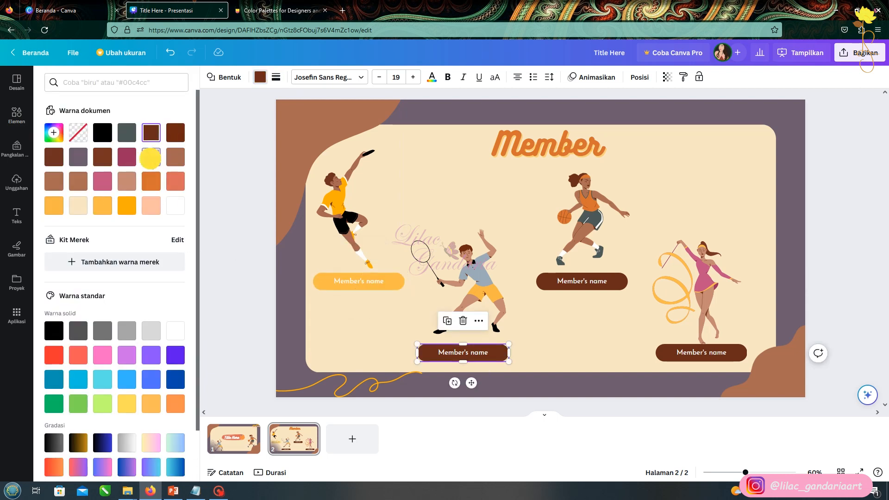
{"action": "left_click", "coordinate": [151, 157]}
{"action": "left_click", "coordinate": [606, 281]}
{"action": "left_click", "coordinate": [151, 181]}
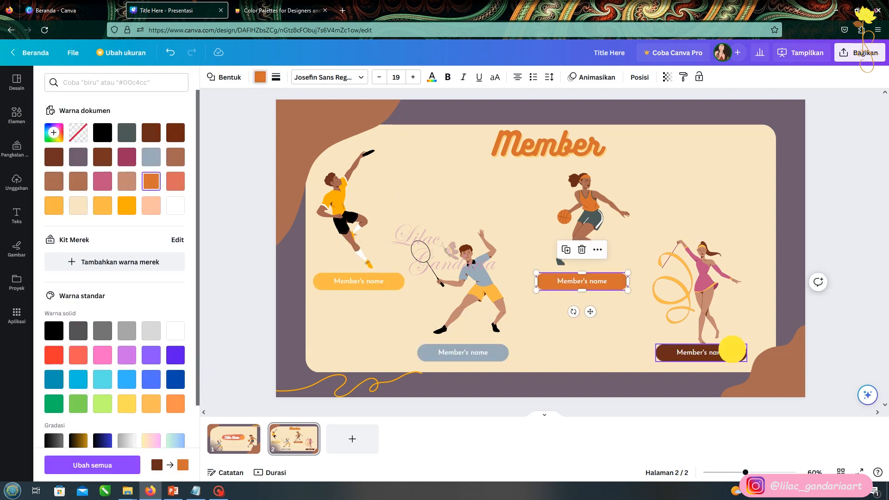
{"action": "left_click", "coordinate": [731, 352]}
{"action": "left_click", "coordinate": [103, 181]}
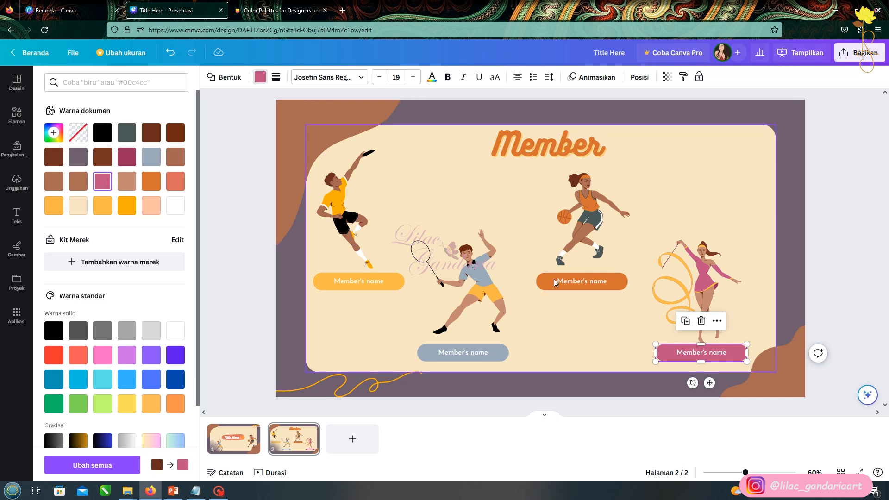
Step: Set the text color of all four name labels to black
{"action": "left_click", "coordinate": [593, 281], "text": "shift"}
{"action": "left_click", "coordinate": [462, 351], "text": "shift"}
{"action": "left_click", "coordinate": [375, 281], "text": "shift"}
{"action": "left_click", "coordinate": [429, 77]}
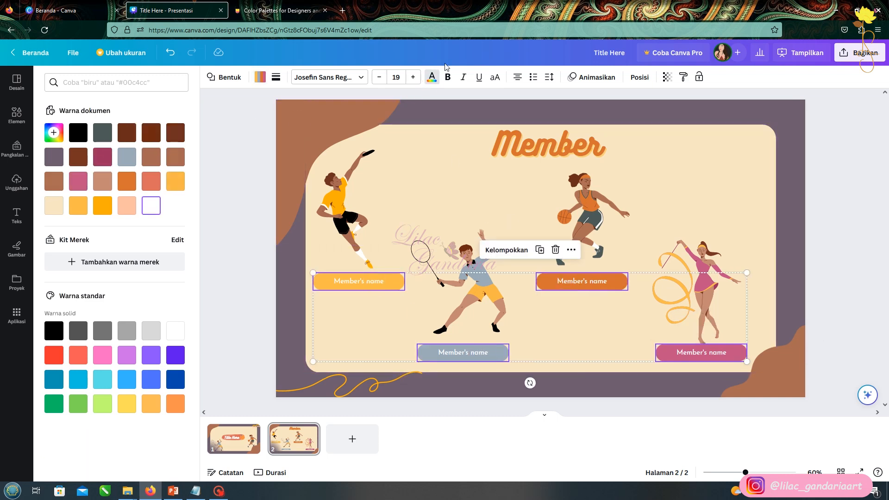
{"action": "left_click", "coordinate": [431, 82]}
{"action": "left_click", "coordinate": [430, 81]}
{"action": "left_click", "coordinate": [77, 135]}
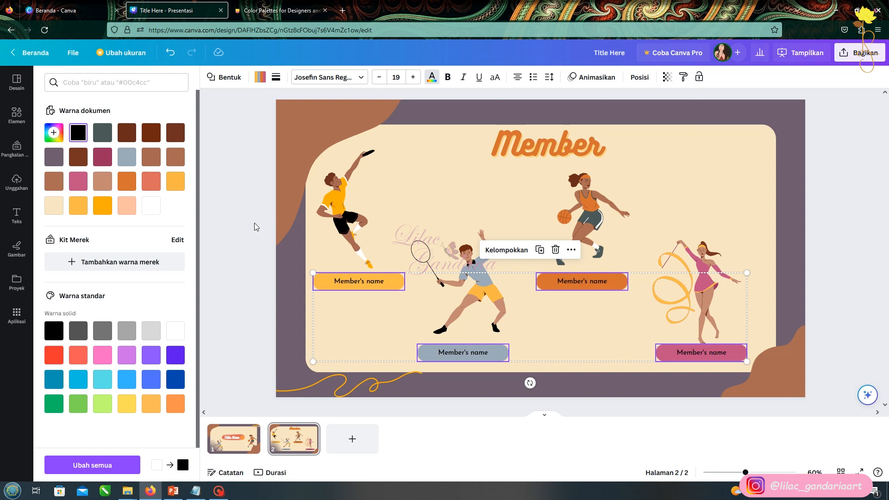
{"action": "left_click", "coordinate": [255, 221]}
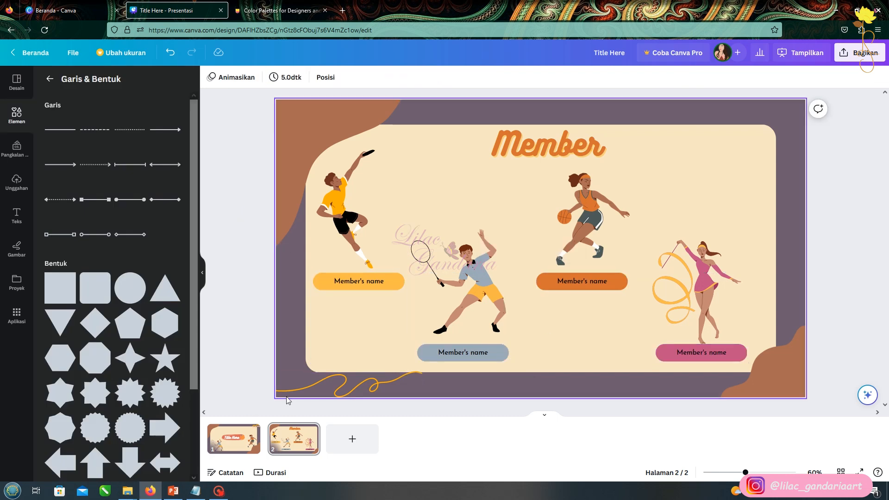
Step: On the title slide, apply the Terbit element animation to the cream panel
{"action": "left_click", "coordinate": [234, 445]}
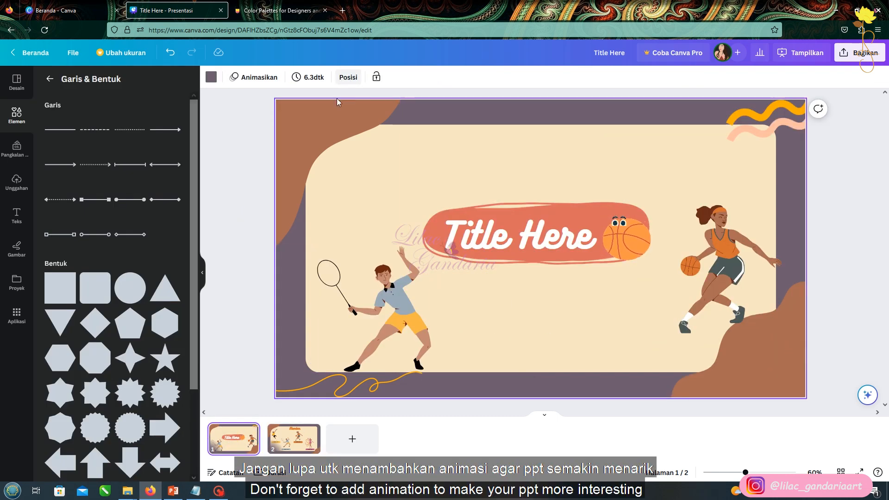
{"action": "left_click", "coordinate": [266, 77]}
{"action": "left_click", "coordinate": [443, 166]}
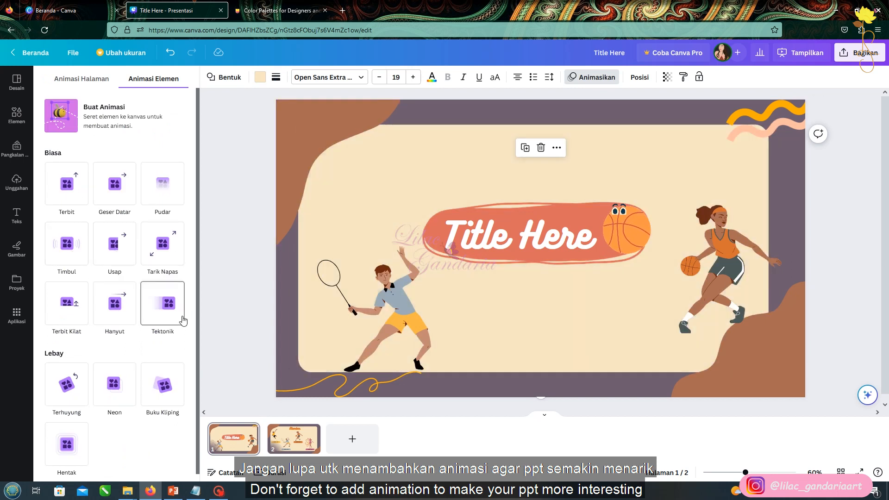
{"action": "left_click", "coordinate": [66, 383]}
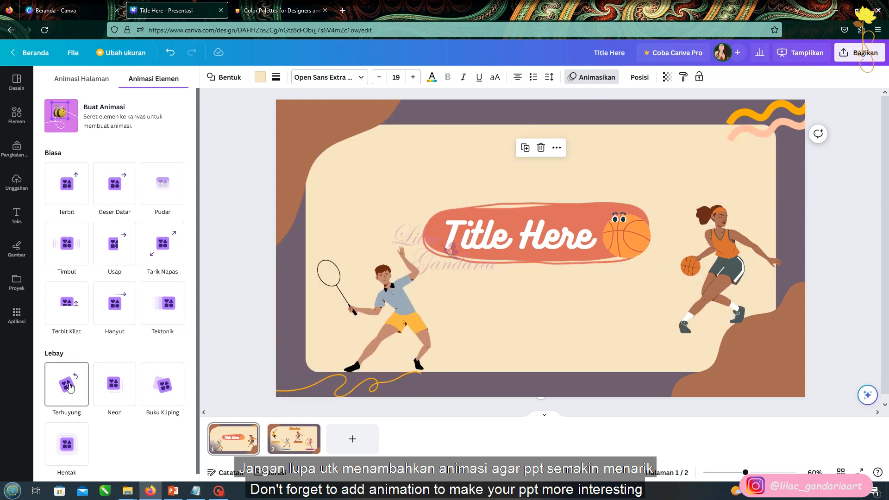
{"action": "left_click", "coordinate": [66, 177]}
Step: Apply the Terbit animation to both brown corner blobs, the wavy stripes and the curly line together
{"action": "left_click", "coordinate": [338, 137]}
{"action": "left_click", "coordinate": [756, 354], "text": "shift"}
{"action": "left_click", "coordinate": [793, 118], "text": "shift"}
{"action": "left_click", "coordinate": [364, 390], "text": "shift"}
{"action": "left_click", "coordinate": [67, 245]}
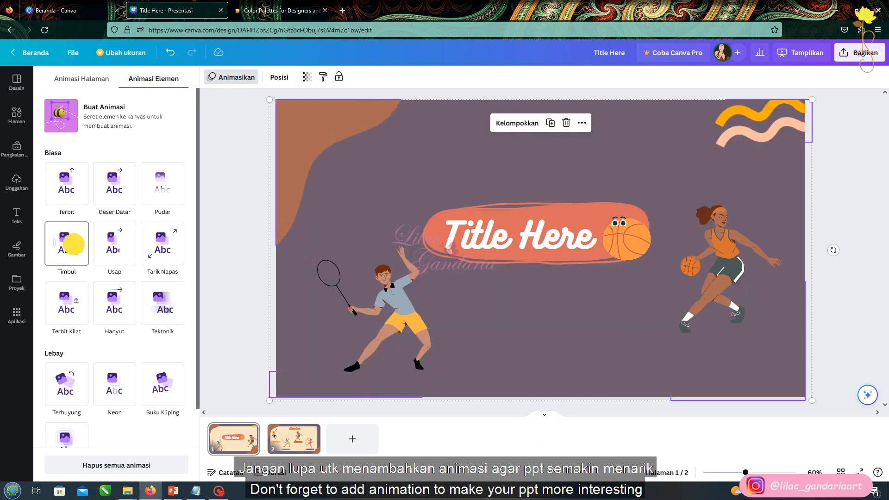
{"action": "left_click", "coordinate": [66, 184]}
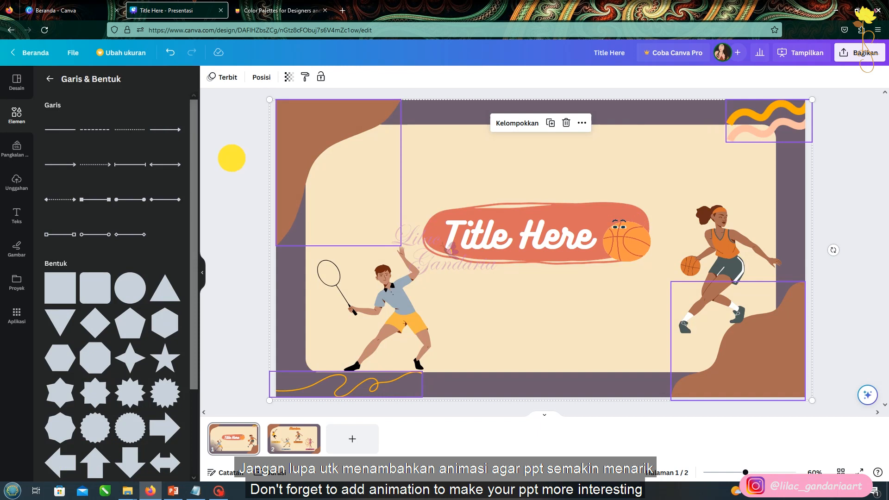
{"action": "left_click", "coordinate": [232, 158]}
Step: Change the upper-left brown blob's animation to Geser Datar
{"action": "left_click", "coordinate": [246, 81]}
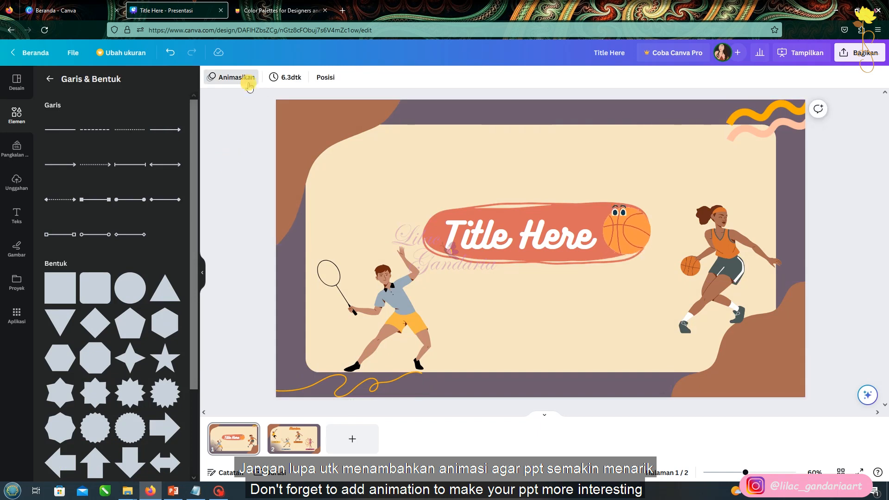
{"action": "left_click", "coordinate": [297, 127]}
{"action": "left_click", "coordinate": [126, 183]}
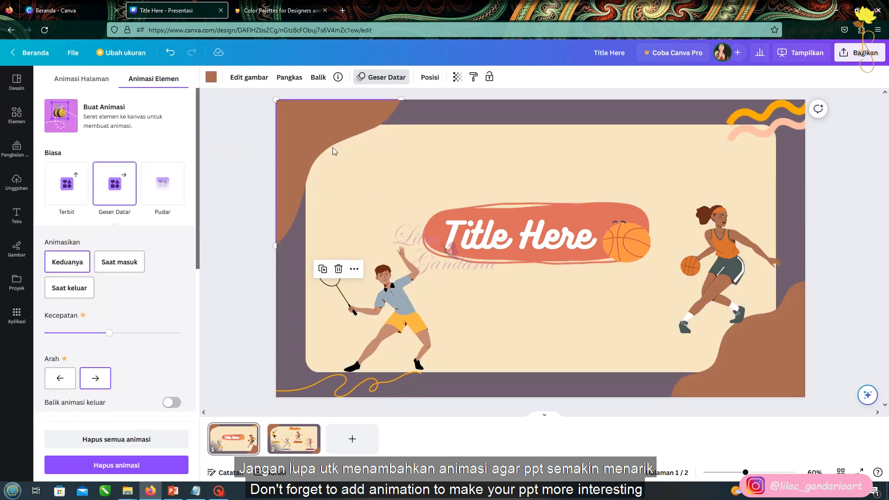
{"action": "left_click", "coordinate": [309, 135]}
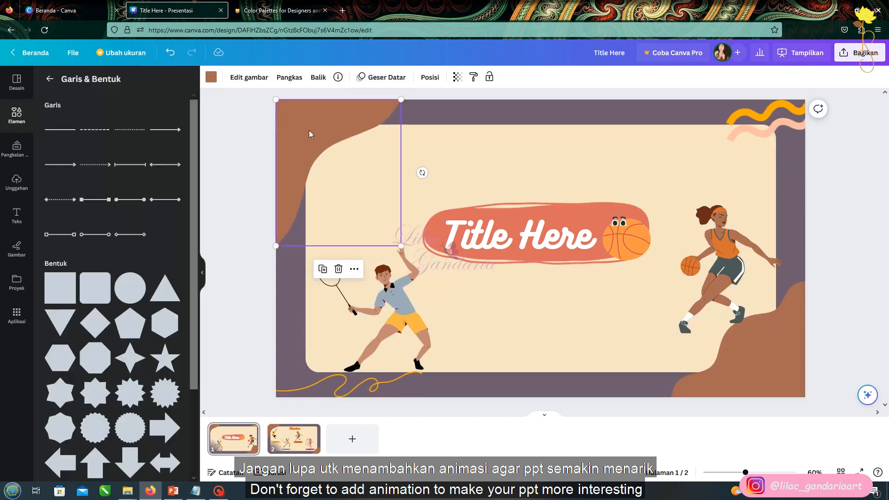
{"action": "left_click", "coordinate": [254, 158]}
{"action": "left_click", "coordinate": [251, 81]}
{"action": "left_click", "coordinate": [305, 124]}
{"action": "left_click", "coordinate": [117, 183]}
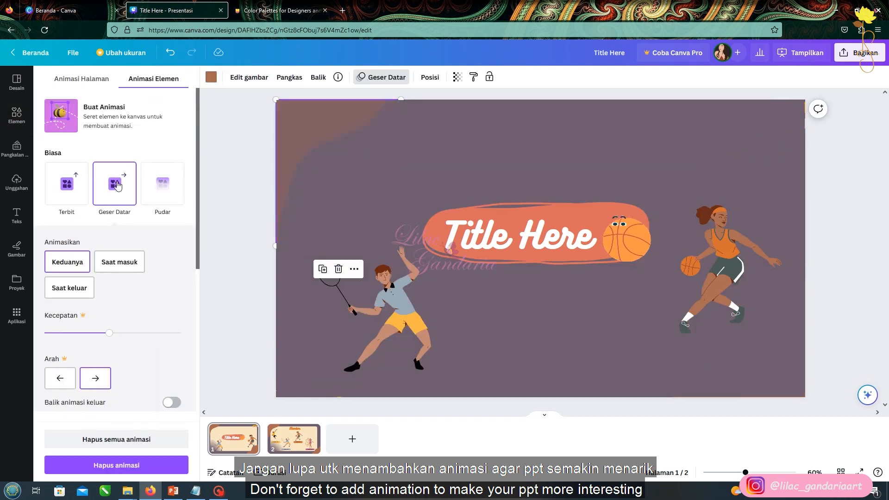
Step: Change the curly yellow line's animation to Usap
{"action": "left_click", "coordinate": [722, 335]}
{"action": "left_click", "coordinate": [769, 128]}
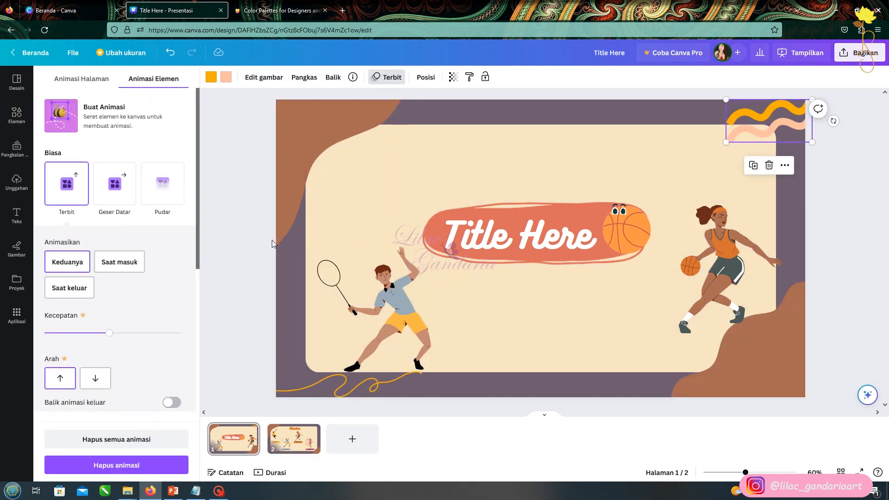
{"action": "scroll", "coordinate": [193, 286], "scroll_direction": "down", "scroll_amount": 3}
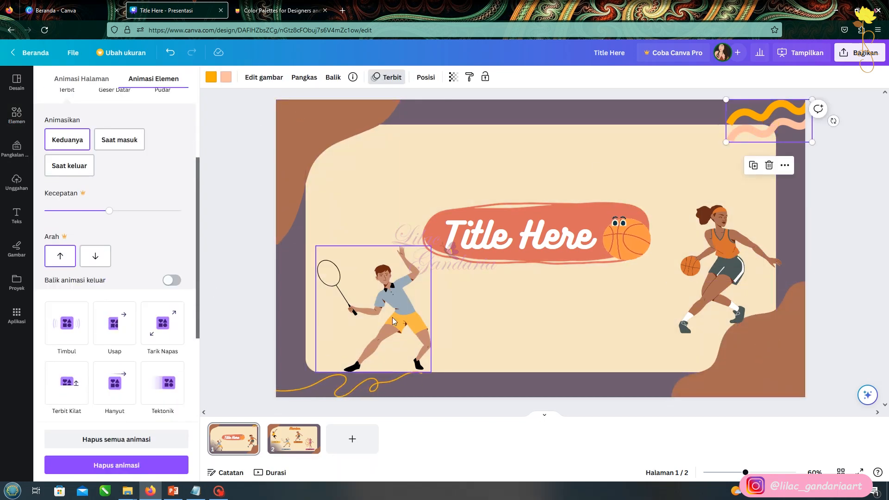
{"action": "left_click", "coordinate": [365, 387]}
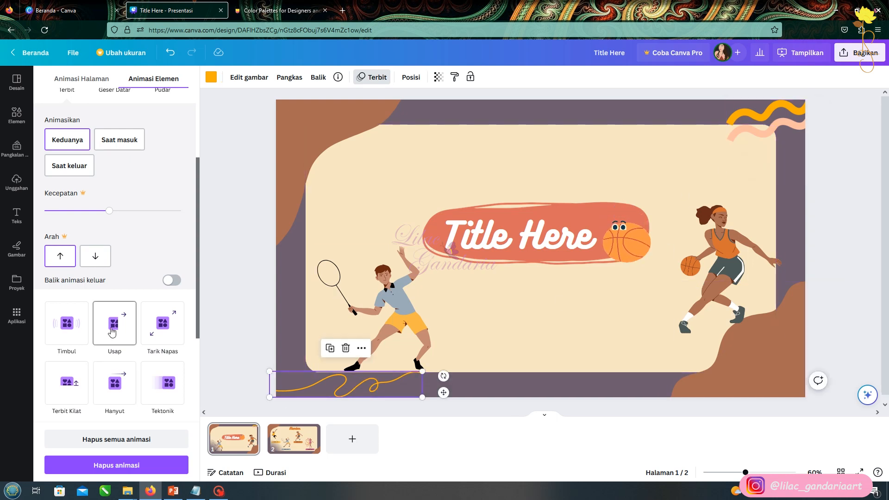
{"action": "left_click", "coordinate": [98, 337]}
Step: Try the Tektonik and Hentak animations on the coral title shape, then apply Geser Datar to it
{"action": "left_click", "coordinate": [555, 212]}
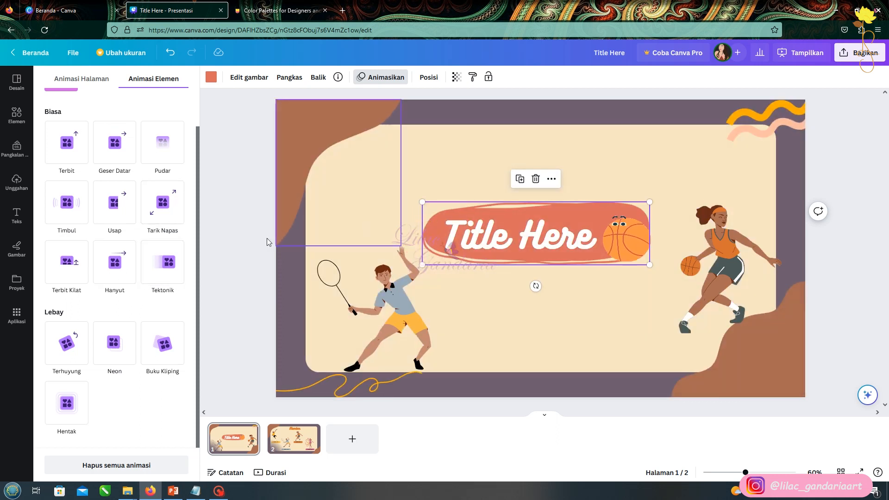
{"action": "left_click", "coordinate": [174, 273]}
{"action": "scroll", "coordinate": [148, 402], "scroll_direction": "down", "scroll_amount": 3}
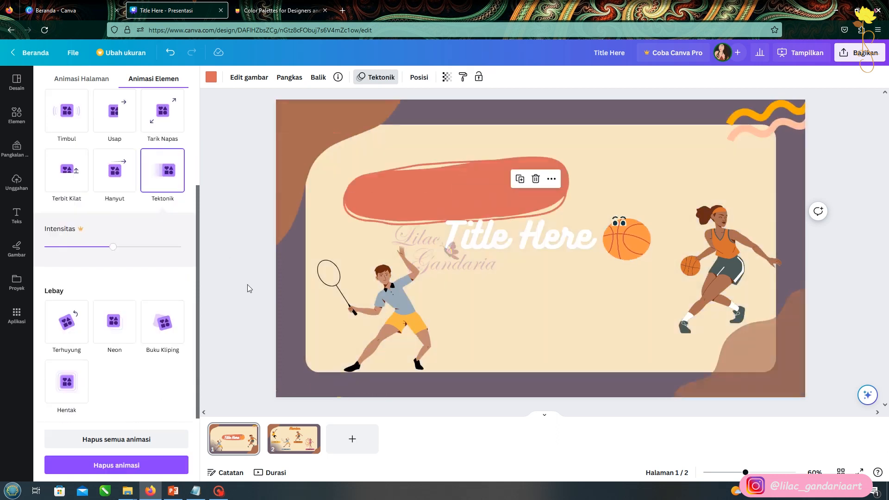
{"action": "left_click", "coordinate": [64, 383]}
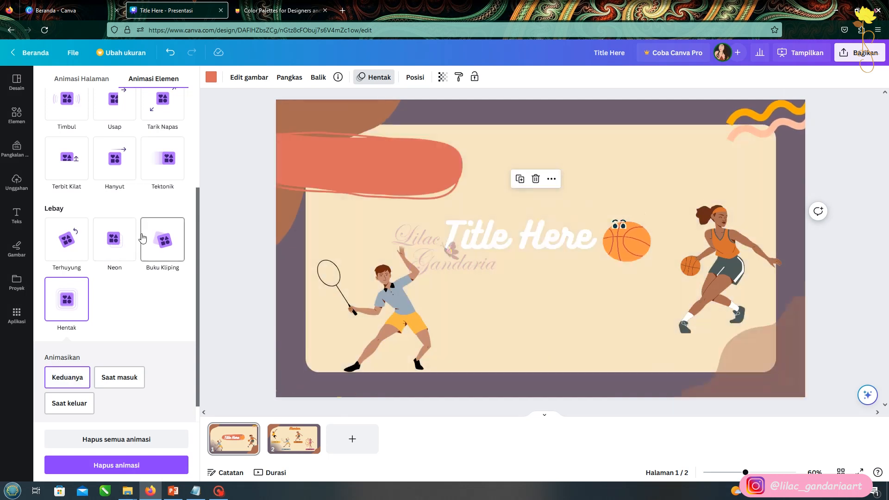
{"action": "scroll", "coordinate": [80, 135], "scroll_direction": "up", "scroll_amount": 1}
{"action": "left_click", "coordinate": [112, 113]}
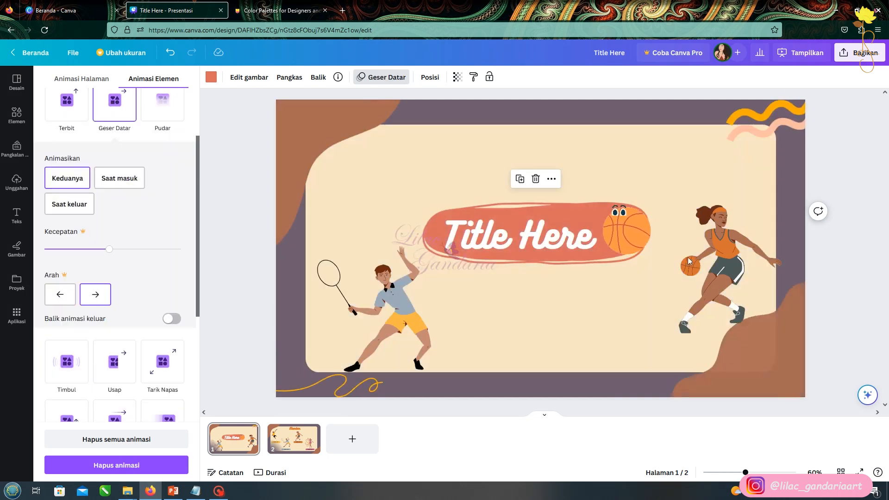
Step: Apply the Terbit animation to the badminton and basketball players together, and to the orange basketball beside the title
{"action": "left_click", "coordinate": [715, 257]}
{"action": "left_click", "coordinate": [379, 291]}
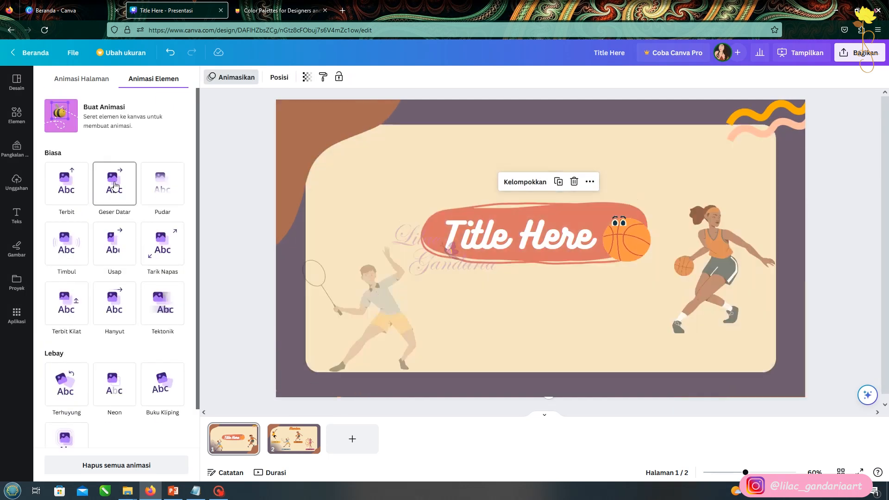
{"action": "left_click", "coordinate": [731, 255], "text": "shift"}
{"action": "left_click", "coordinate": [66, 184]}
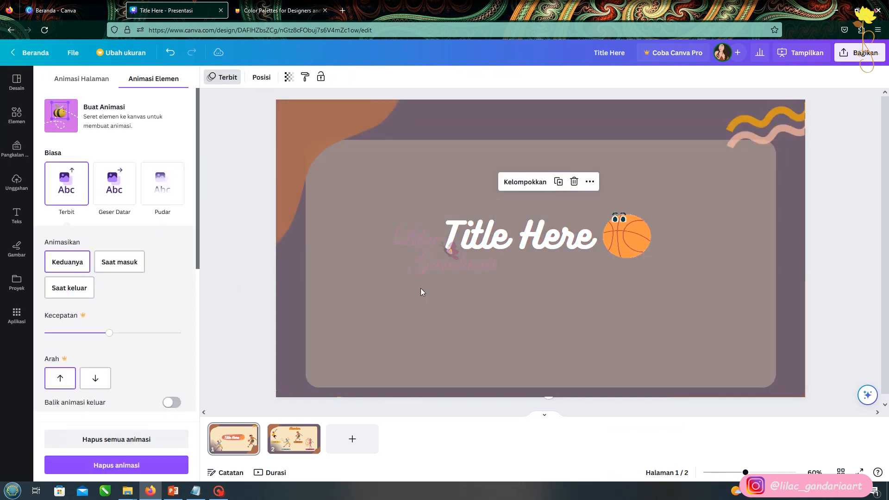
{"action": "left_click", "coordinate": [552, 238]}
{"action": "left_click", "coordinate": [625, 238]}
{"action": "left_click", "coordinate": [67, 184]}
Step: Try the Mesin Tik animation on the "Title Here" text, and apply Naik instead
{"action": "left_click", "coordinate": [498, 218]}
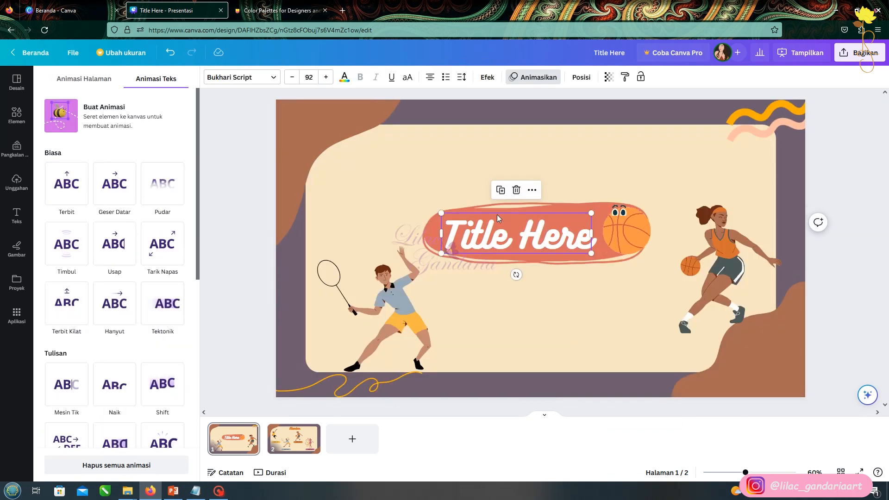
{"action": "left_click", "coordinate": [67, 384]}
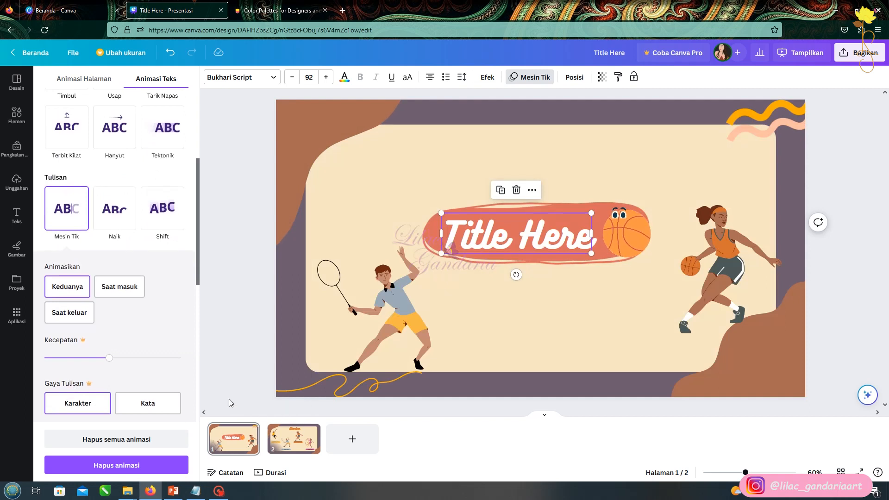
{"action": "left_click", "coordinate": [114, 208]}
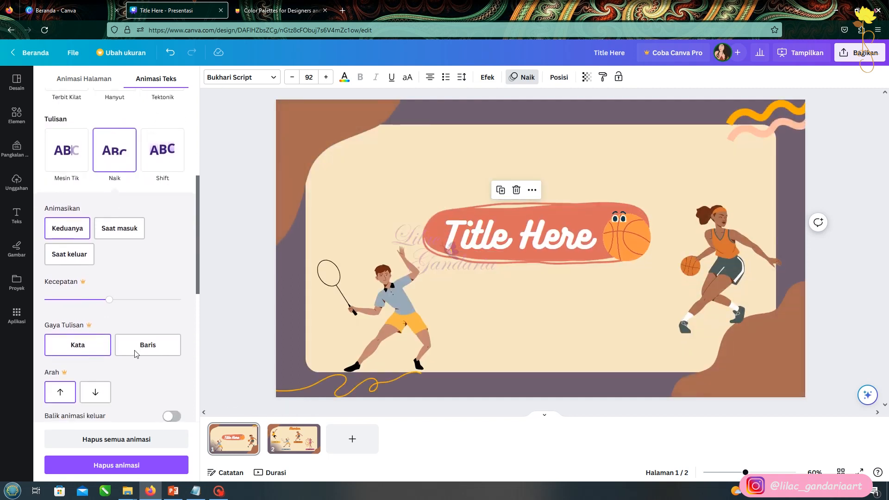
Step: Apply the Terbit animation to all four athletes on the member slide together
{"action": "left_click", "coordinate": [284, 436]}
{"action": "left_click", "coordinate": [347, 209]}
{"action": "left_click", "coordinate": [477, 273], "text": "shift"}
{"action": "left_click", "coordinate": [589, 213], "text": "shift"}
{"action": "left_click", "coordinate": [707, 265], "text": "shift"}
{"action": "left_click", "coordinate": [67, 184]}
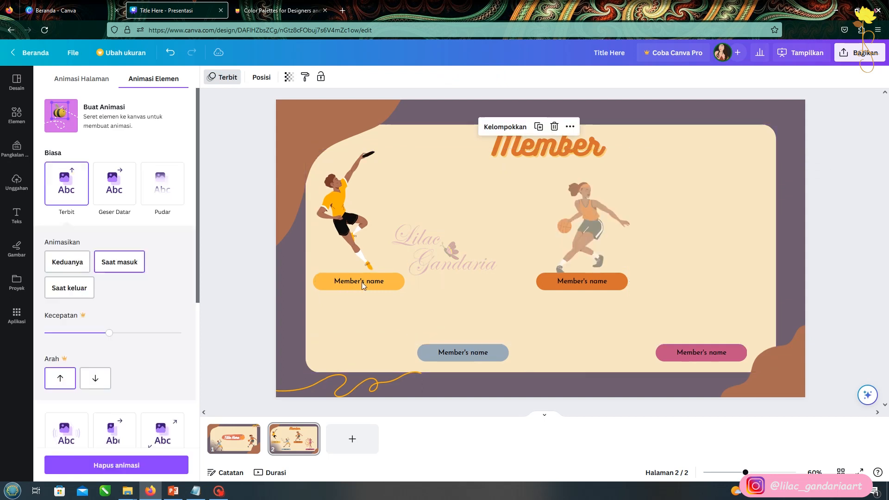
Step: Apply the Geser Datar animation to the four "Member's name" labels together and to the "Member" heading
{"action": "left_click", "coordinate": [359, 280]}
{"action": "left_click", "coordinate": [463, 352], "text": "shift"}
{"action": "left_click", "coordinate": [582, 281], "text": "shift"}
{"action": "left_click", "coordinate": [712, 348], "text": "shift"}
{"action": "left_click", "coordinate": [115, 183]}
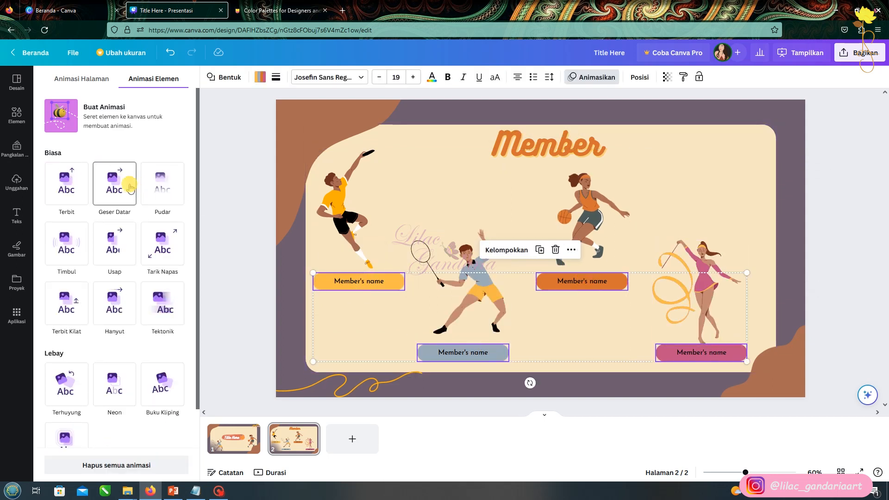
{"action": "left_click", "coordinate": [549, 145]}
{"action": "left_click", "coordinate": [114, 184]}
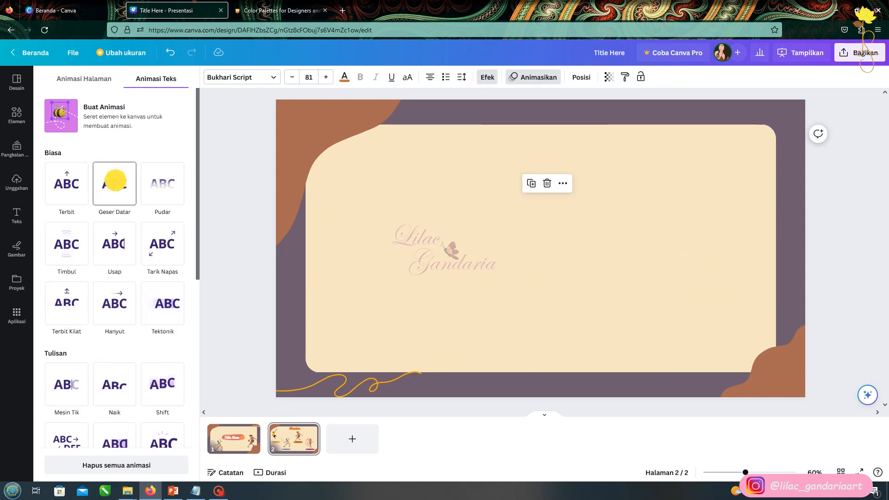
Step: Try the Larut transition between the two slides, then set it to Meluncur with a downward direction
{"action": "left_click", "coordinate": [266, 438]}
{"action": "left_click", "coordinate": [111, 135]}
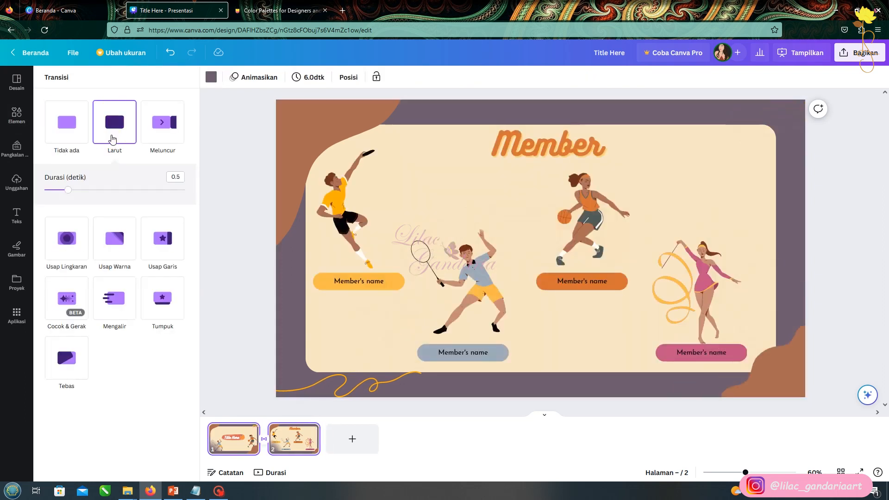
{"action": "left_click", "coordinate": [157, 132]}
{"action": "left_click", "coordinate": [170, 233]}
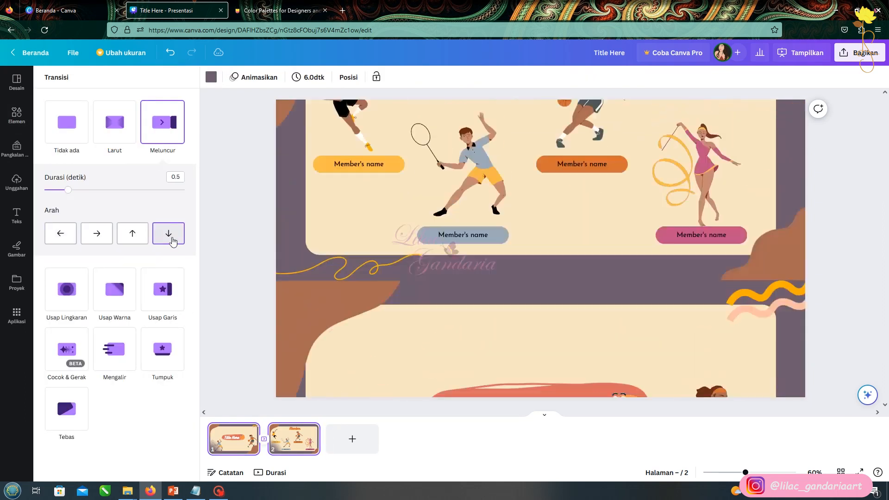
{"action": "left_click", "coordinate": [228, 233]}
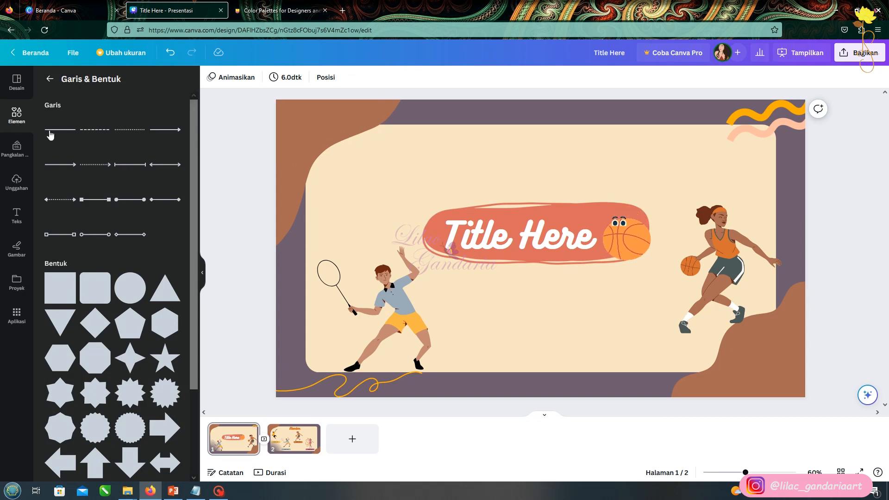
Step: Show the slide durations timeline and play the presentation to preview its animations and transition
{"action": "left_click", "coordinate": [50, 78]}
{"action": "left_click", "coordinate": [259, 472]}
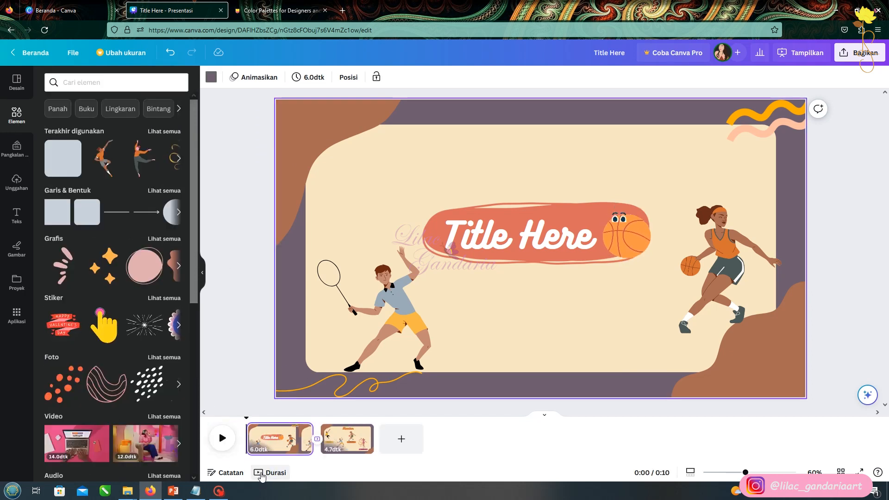
{"action": "left_click", "coordinate": [223, 439]}
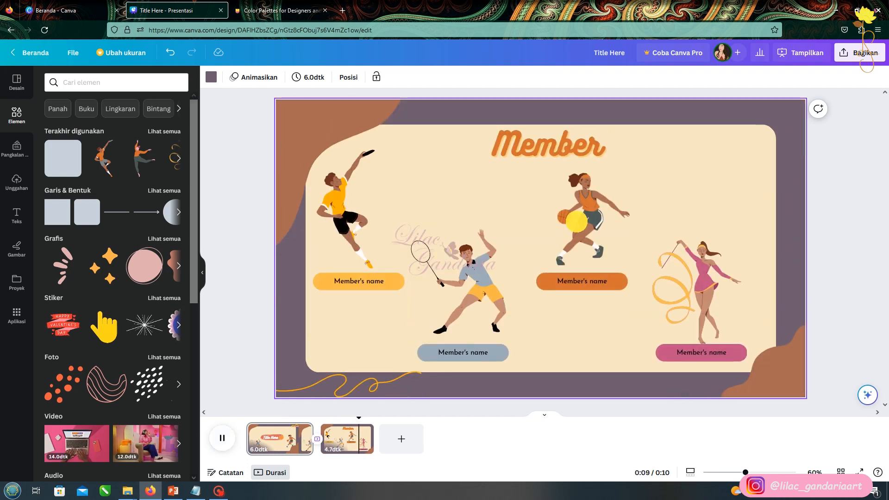
{"action": "left_click", "coordinate": [577, 221]}
{"action": "left_click", "coordinate": [240, 166]}
{"action": "left_click", "coordinate": [233, 77]}
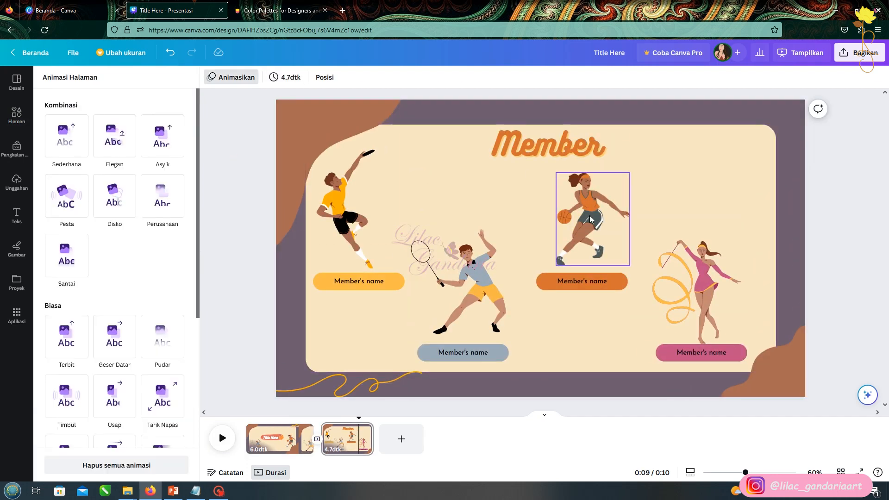
{"action": "left_click", "coordinate": [590, 219]}
{"action": "left_click", "coordinate": [271, 282]}
{"action": "left_click", "coordinate": [258, 310]}
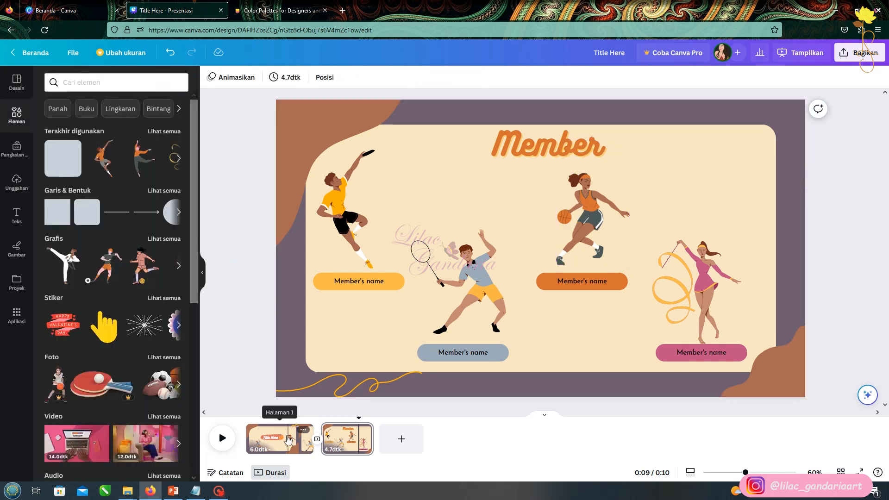
Step: Add a new blank page at the end of the presentation after the member slide
{"action": "left_click", "coordinate": [287, 438]}
{"action": "left_click", "coordinate": [400, 438]}
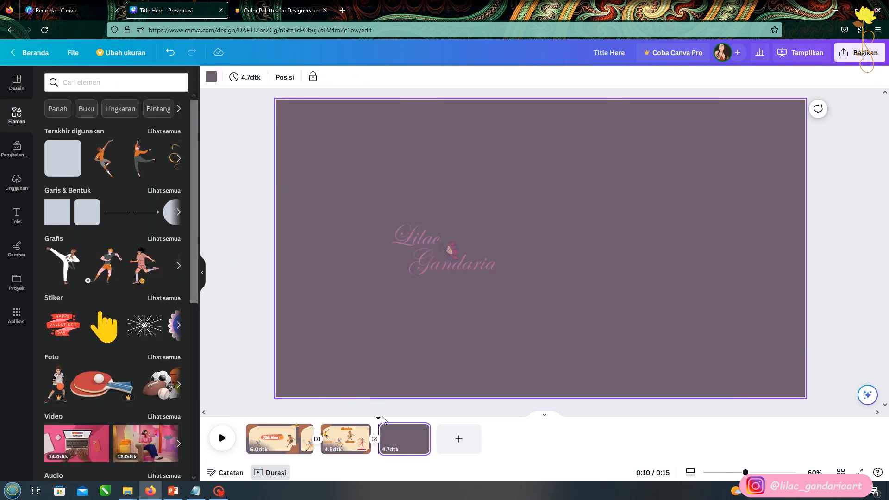
{"action": "left_click", "coordinate": [259, 301]}
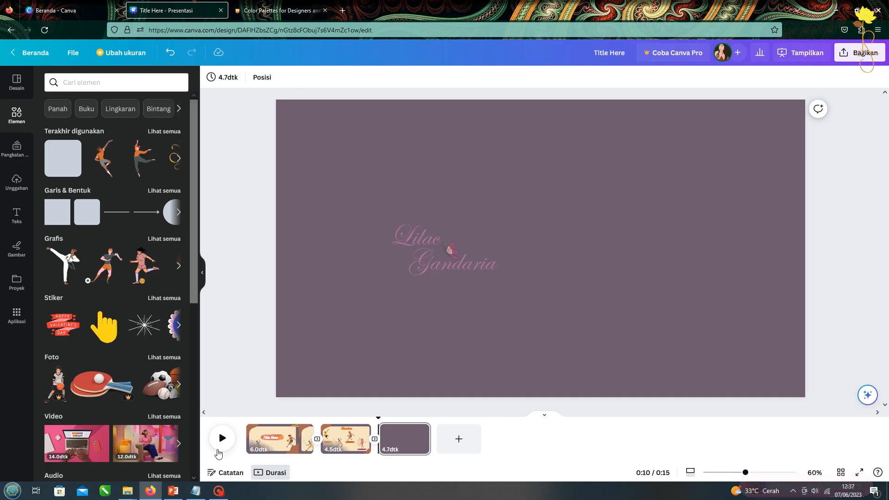